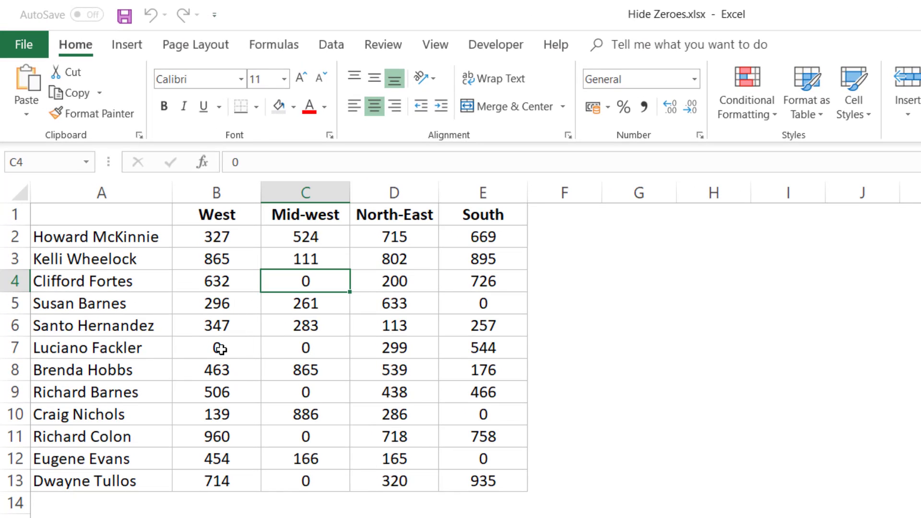
pyautogui.click(226, 350)
pyautogui.click(304, 349)
pyautogui.click(304, 281)
pyautogui.click(241, 349)
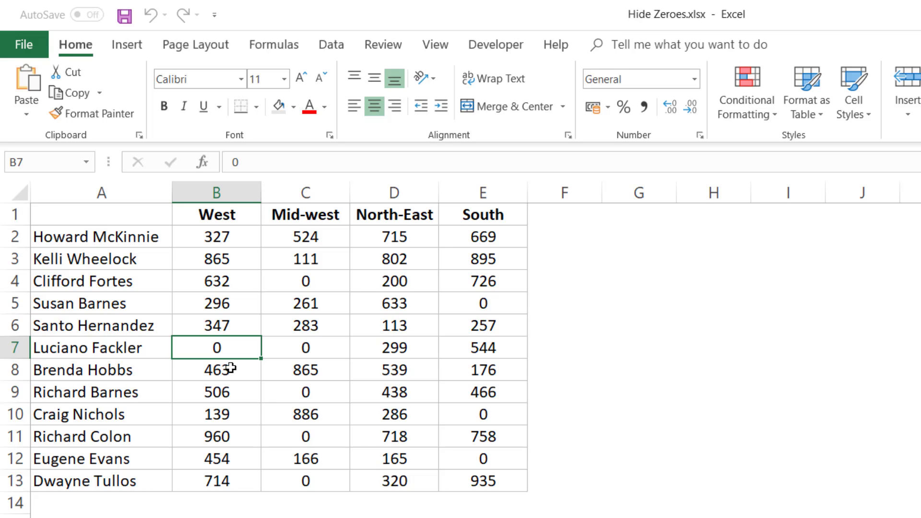
pyautogui.click(150, 215)
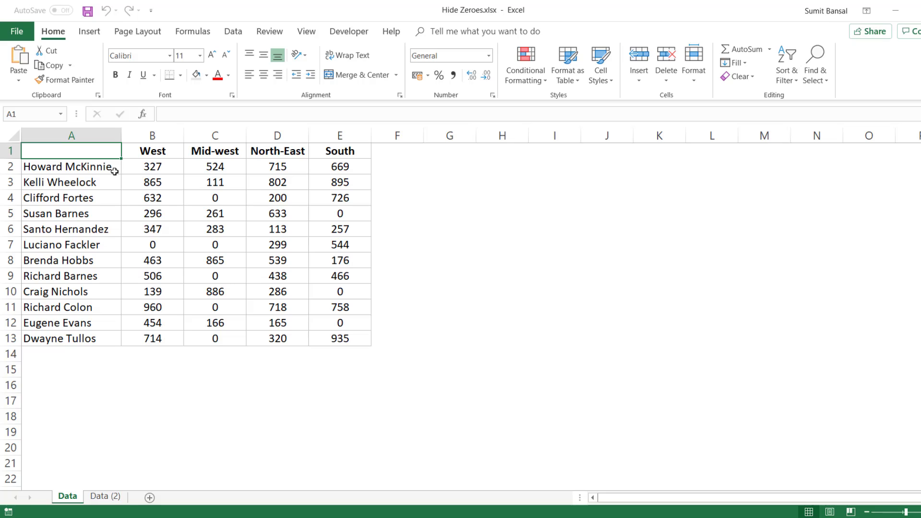
# - Turn off showing a zero in cells that have zero value for the Data worksheet, and check the content of cell C4
pyautogui.click(21, 36)
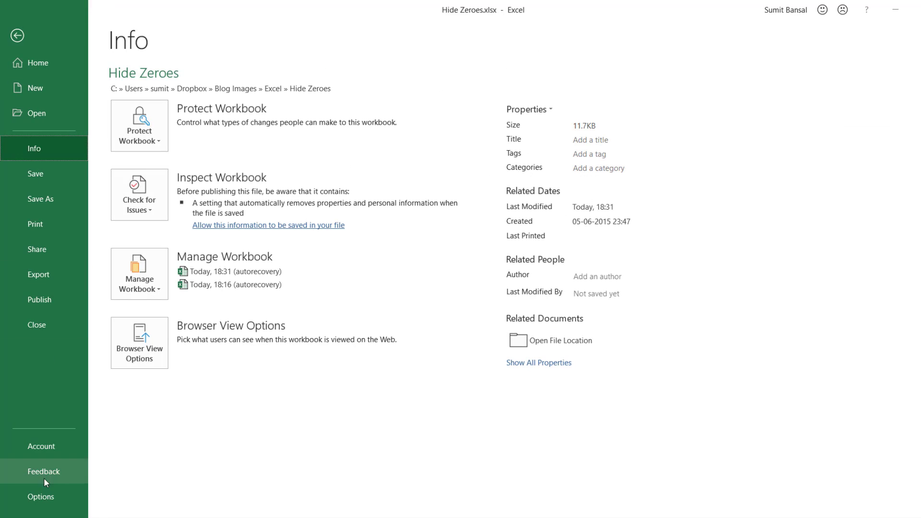
pyautogui.click(45, 496)
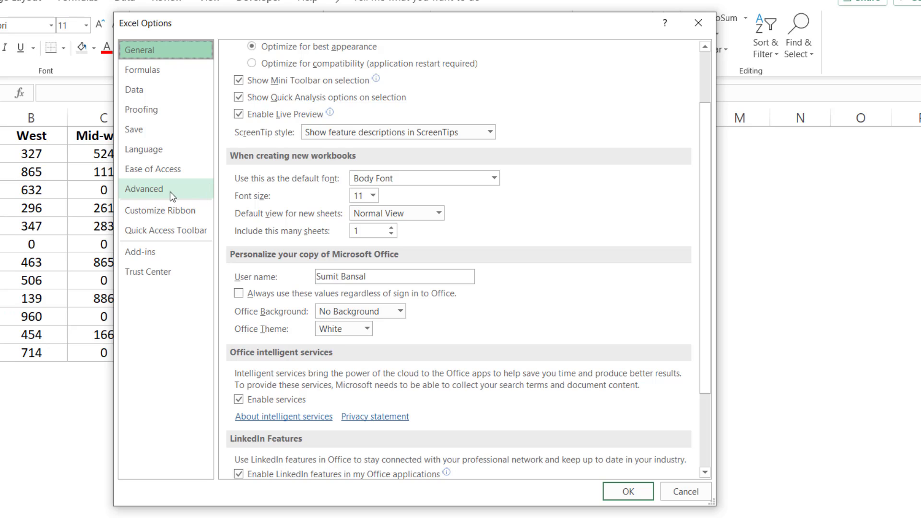
pyautogui.click(161, 191)
pyautogui.scroll(-4, 336, 170)
pyautogui.scroll(-15, 344, 174)
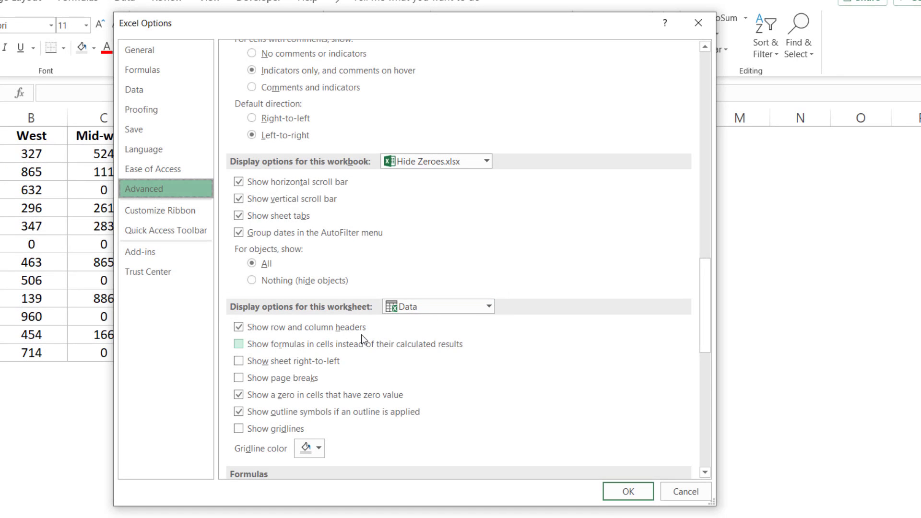
pyautogui.click(428, 310)
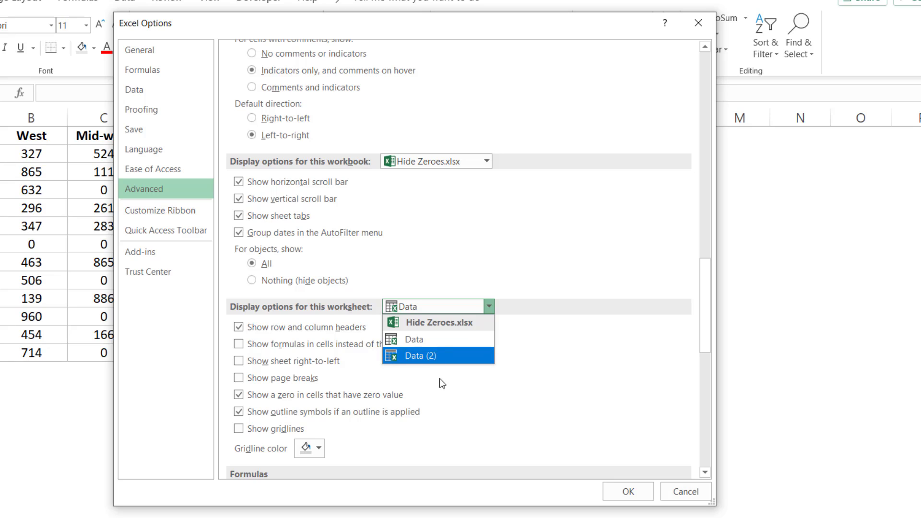
pyautogui.click(429, 339)
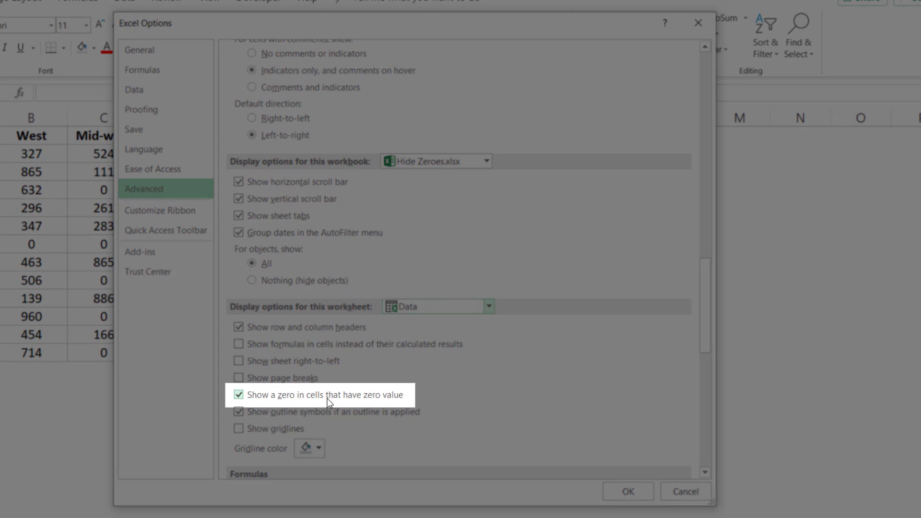
pyautogui.click(240, 396)
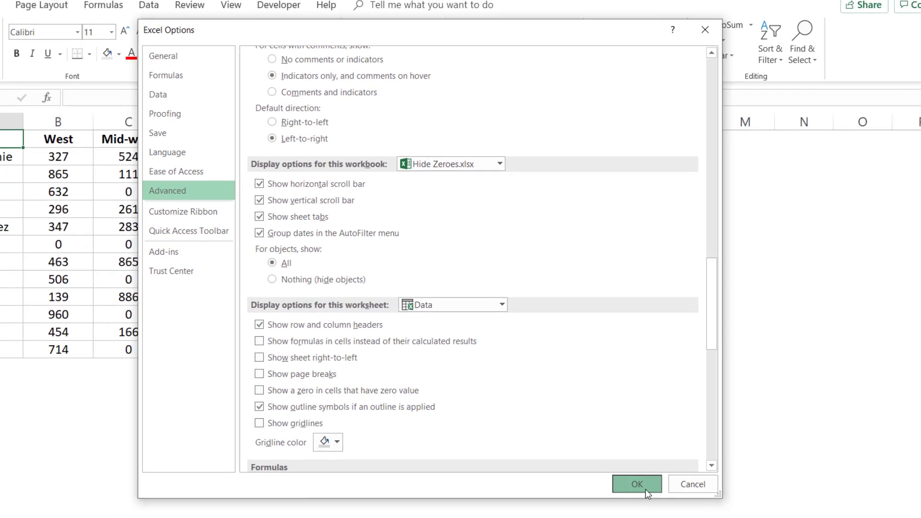
pyautogui.click(629, 490)
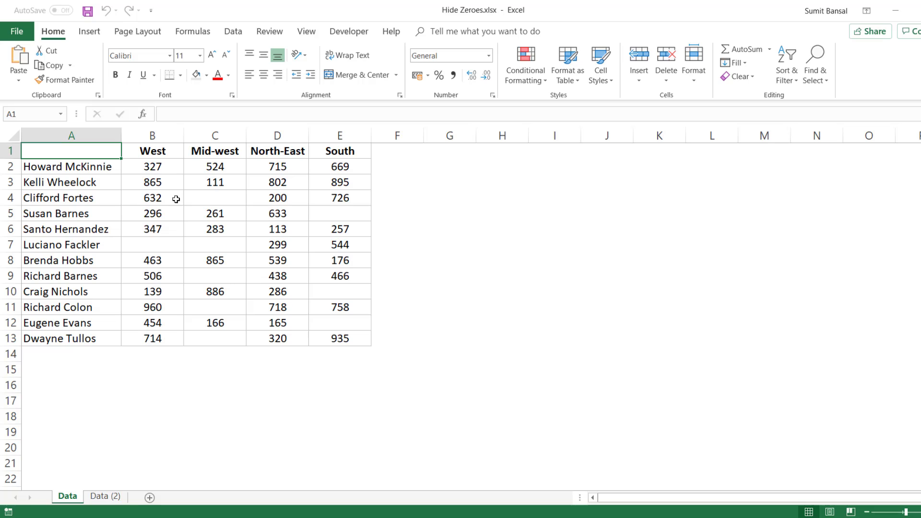
pyautogui.click(209, 201)
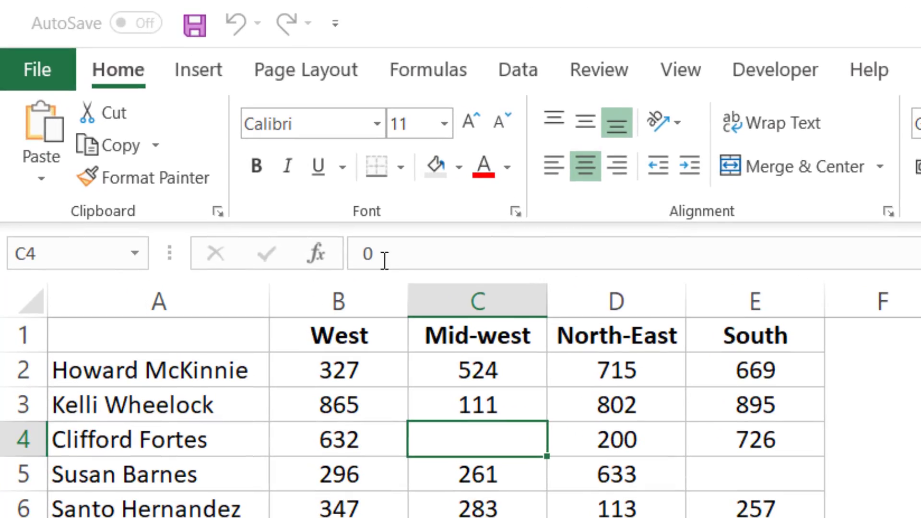
pyautogui.doubleClick(289, 200)
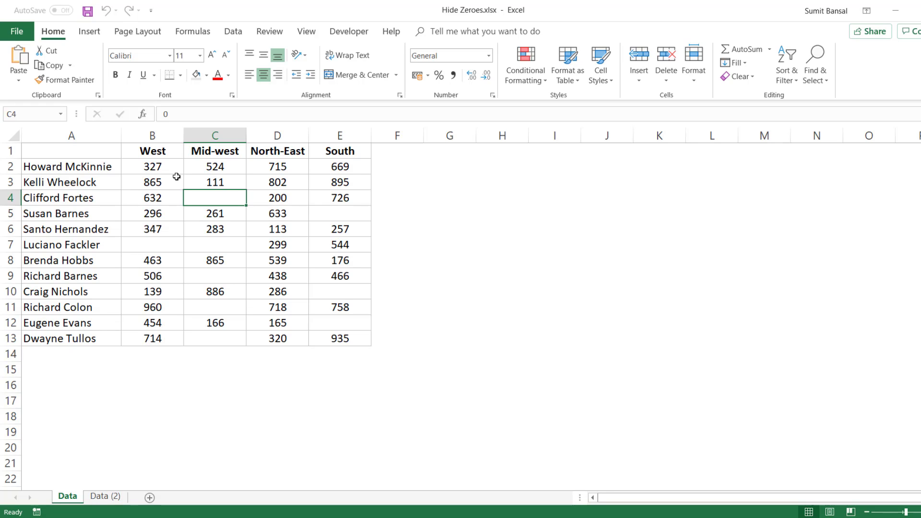
# - Switch to the Data (2) sheet and select the regional values in B2:E13
pyautogui.click(106, 497)
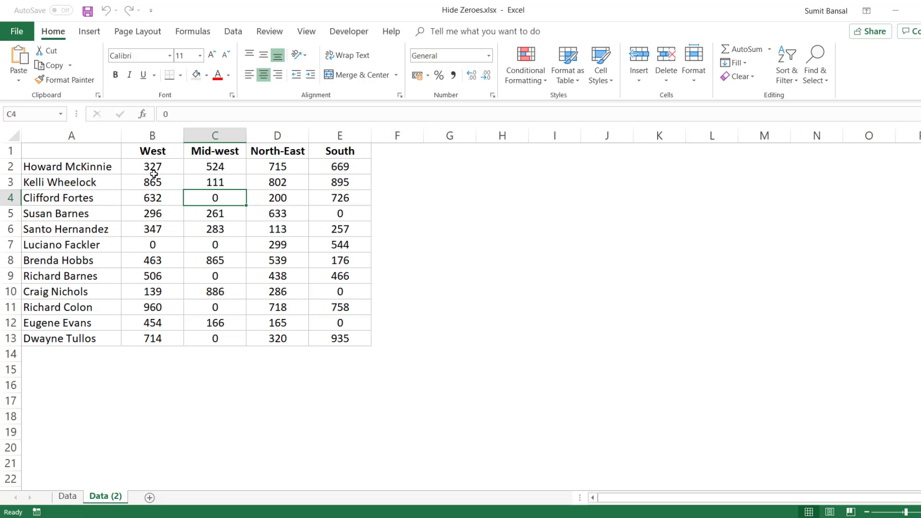
pyautogui.moveTo(154, 173); pyautogui.dragTo(323, 335)
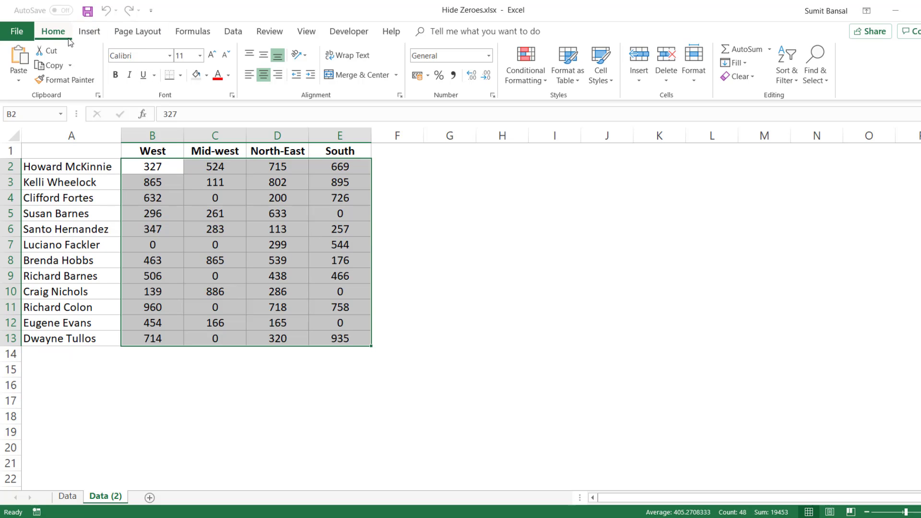
# - Start an Equal To highlight rule on the selected range with 0 as the comparison value
pyautogui.click(525, 75)
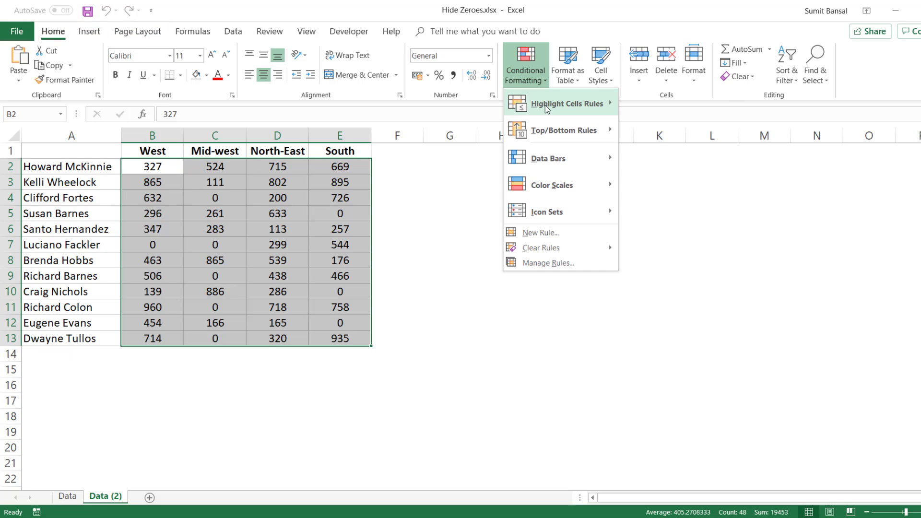
pyautogui.moveTo(545, 105)
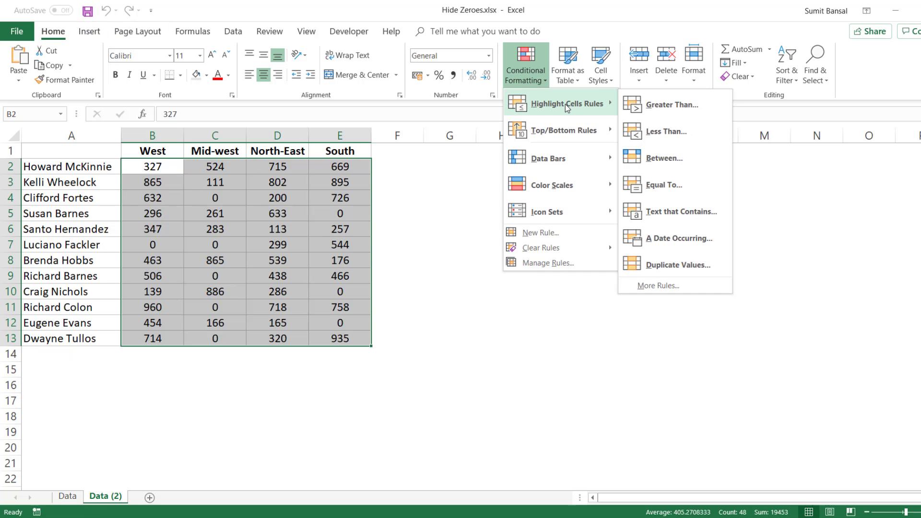
pyautogui.click(666, 189)
pyautogui.moveTo(491, 235); pyautogui.dragTo(436, 202)
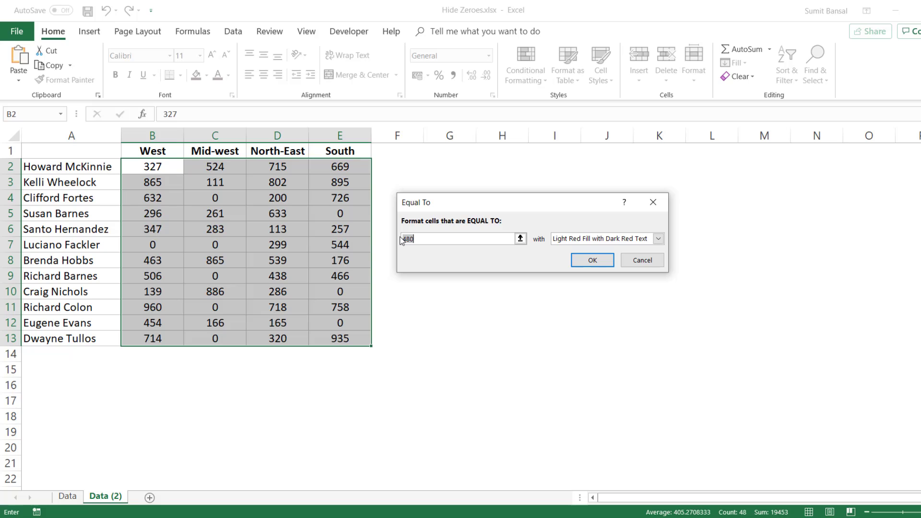
pyautogui.write('0')
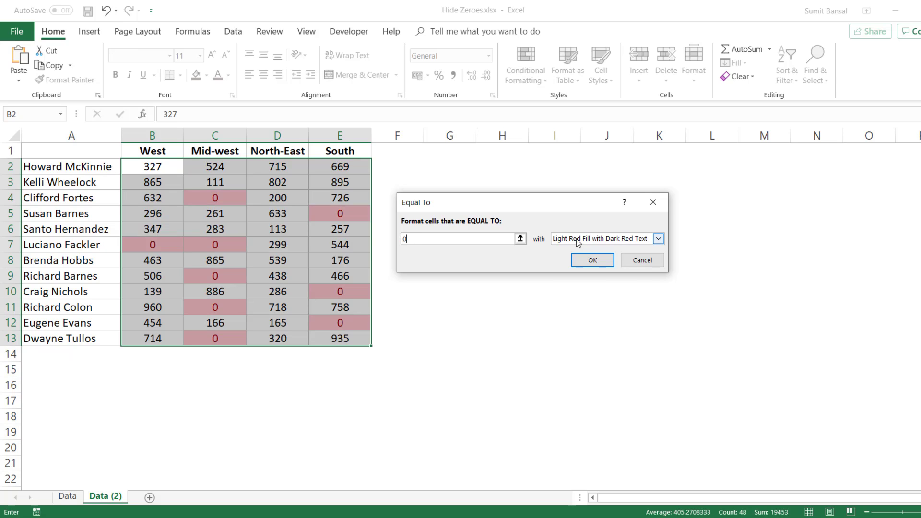
# - Give the Equal To rule a custom format with white font color and apply it to the selected cells
pyautogui.click(658, 238)
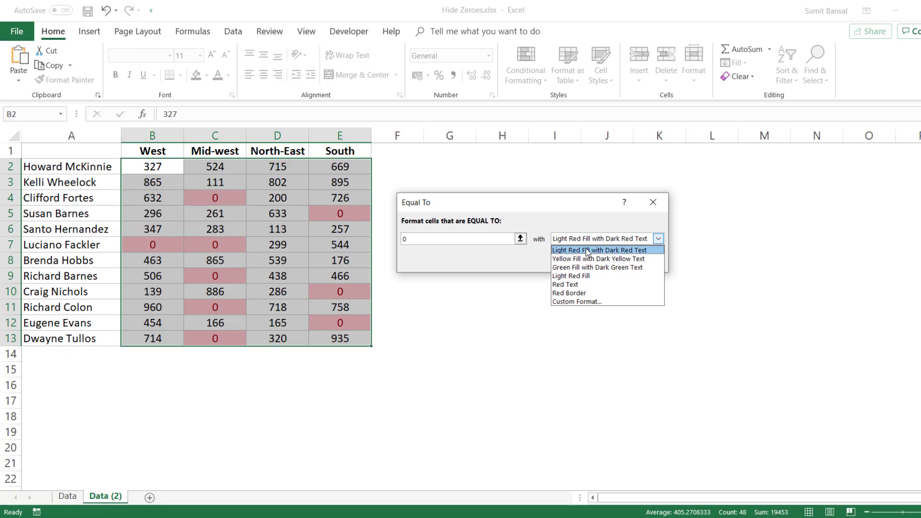
pyautogui.click(581, 301)
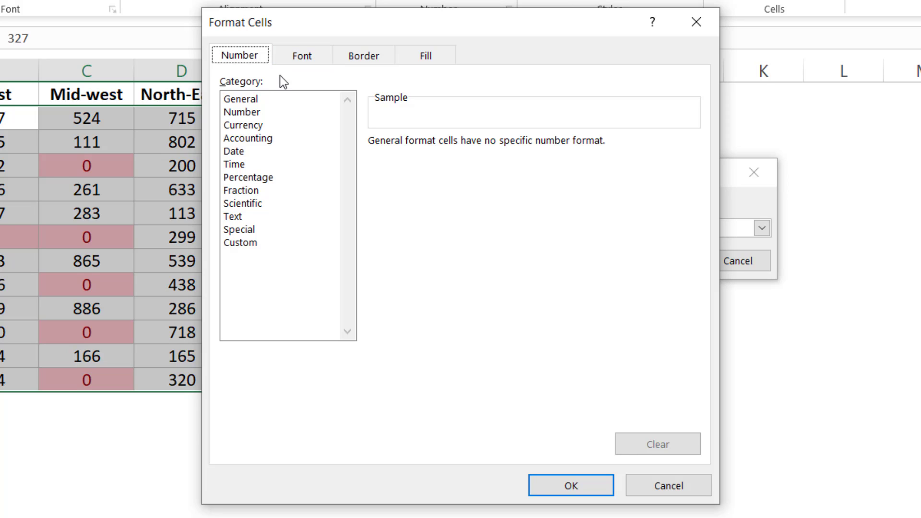
pyautogui.click(298, 62)
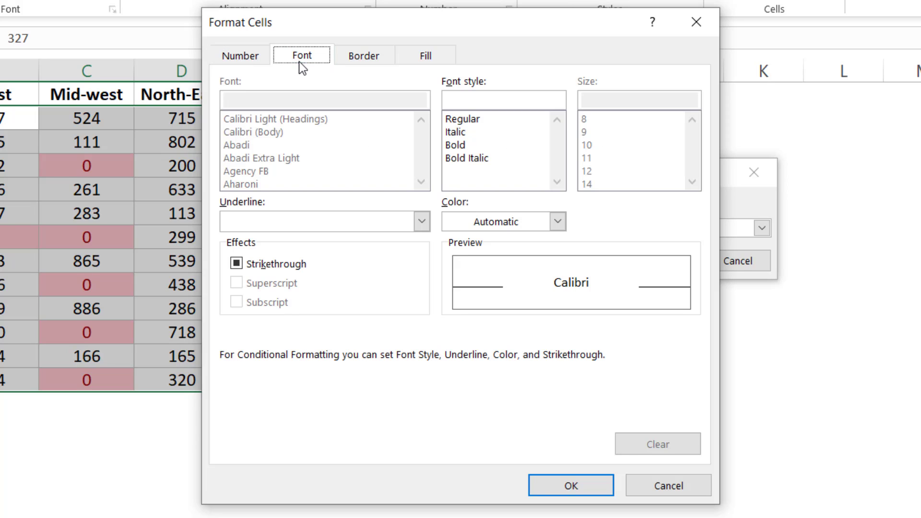
pyautogui.click(558, 221)
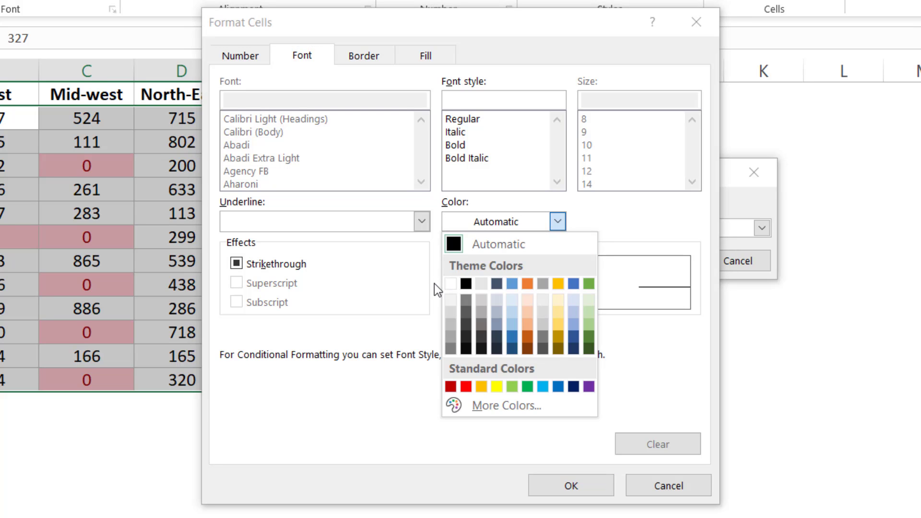
pyautogui.click(451, 284)
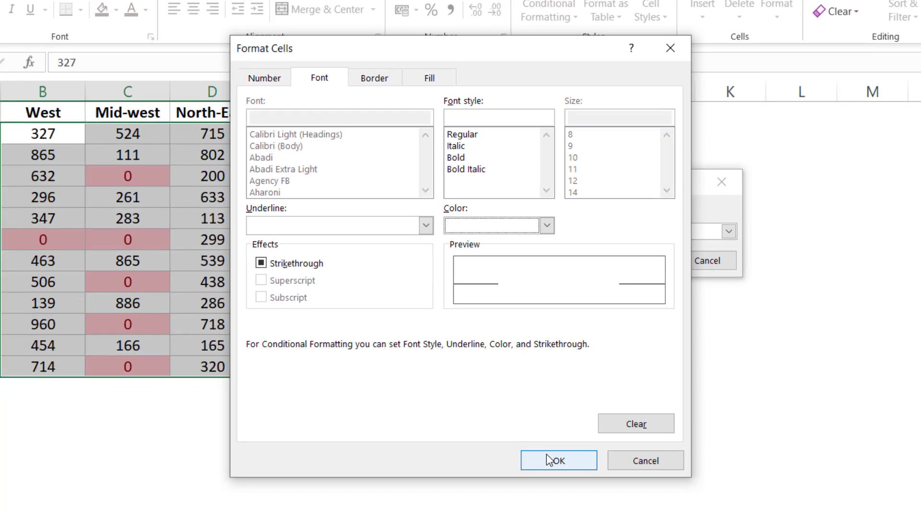
pyautogui.click(550, 461)
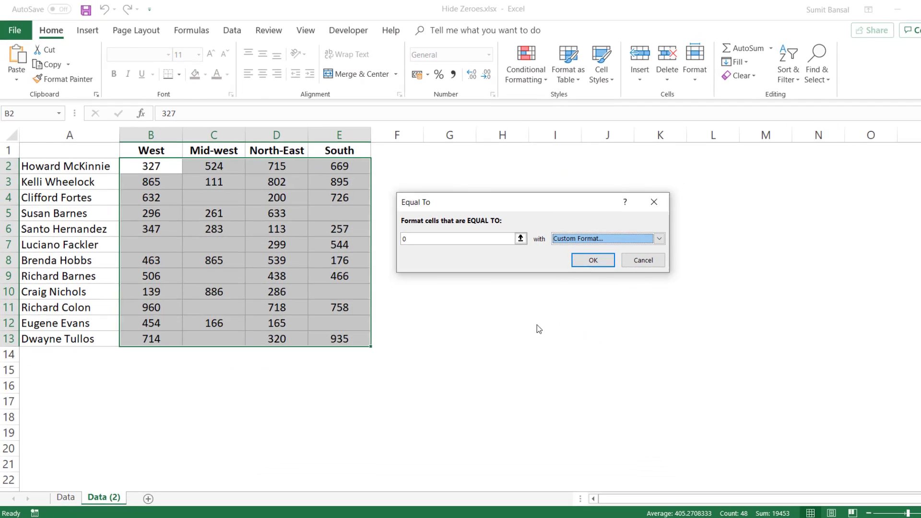
pyautogui.click(643, 262)
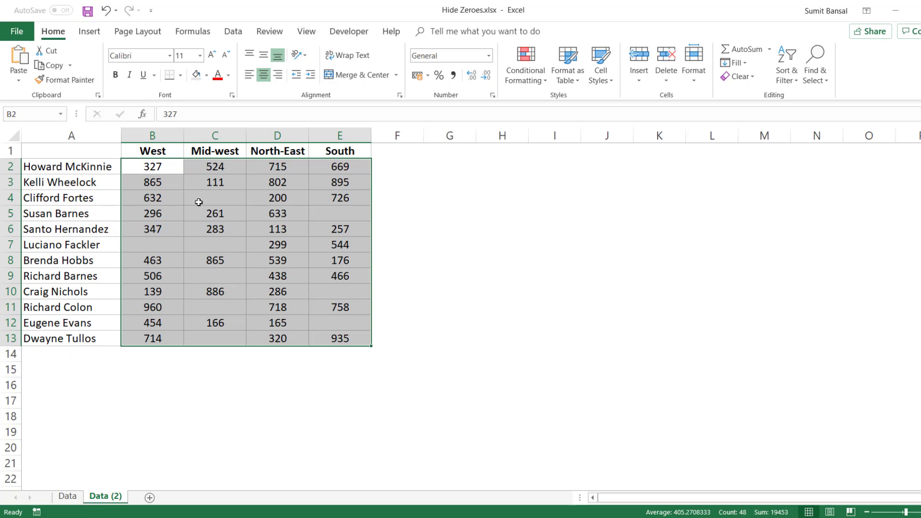
# - Delete the Cell Value = 0 conditional formatting rule from B2:E13 and apply the change
pyautogui.click(251, 247)
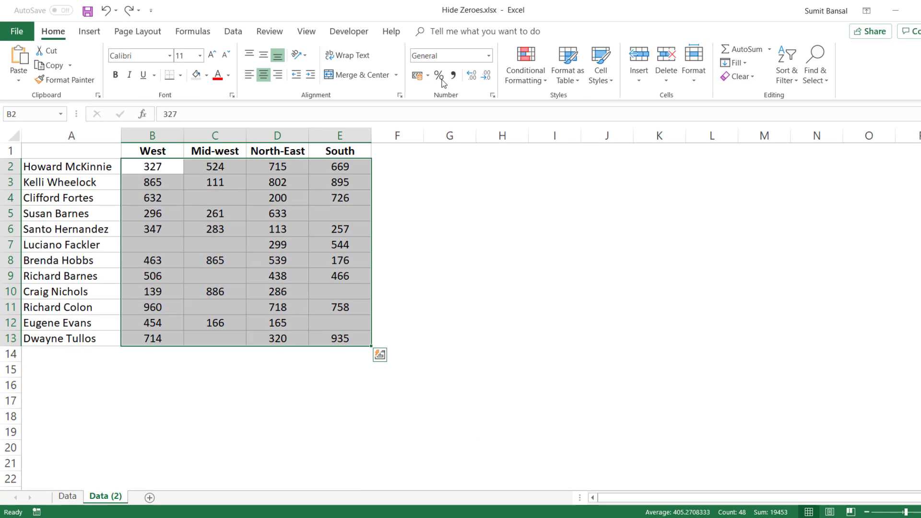
pyautogui.click(534, 73)
pyautogui.click(540, 263)
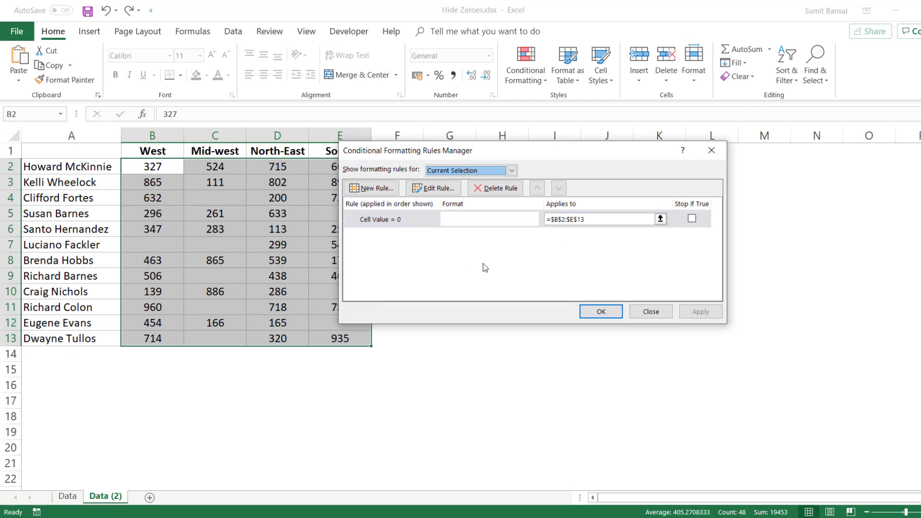
pyautogui.click(386, 224)
pyautogui.click(495, 188)
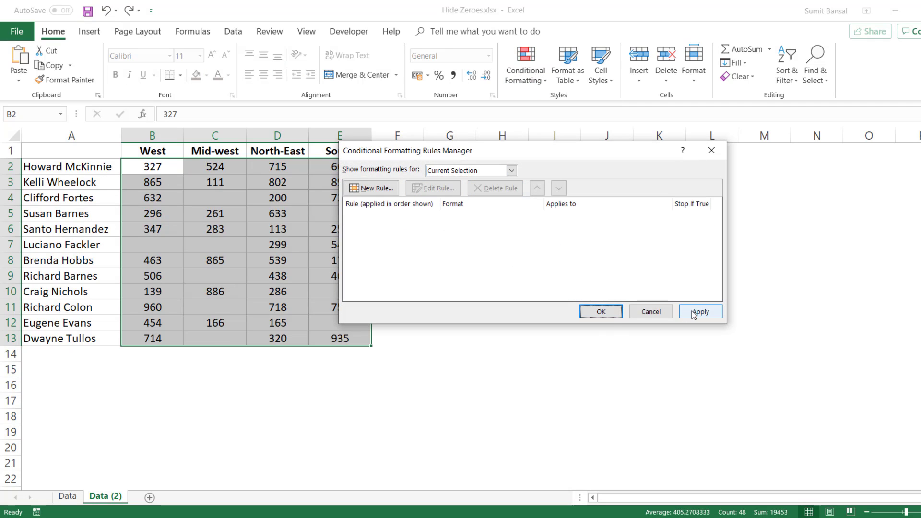
pyautogui.click(700, 312)
pyautogui.click(601, 312)
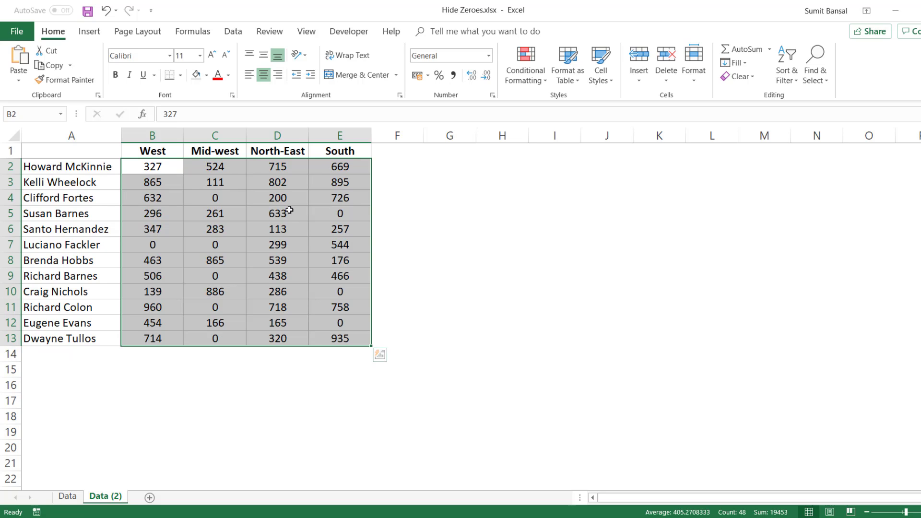
# - Create a new Equal To conditional formatting rule for B2:E13 that matches cells equal to 0
pyautogui.click(526, 77)
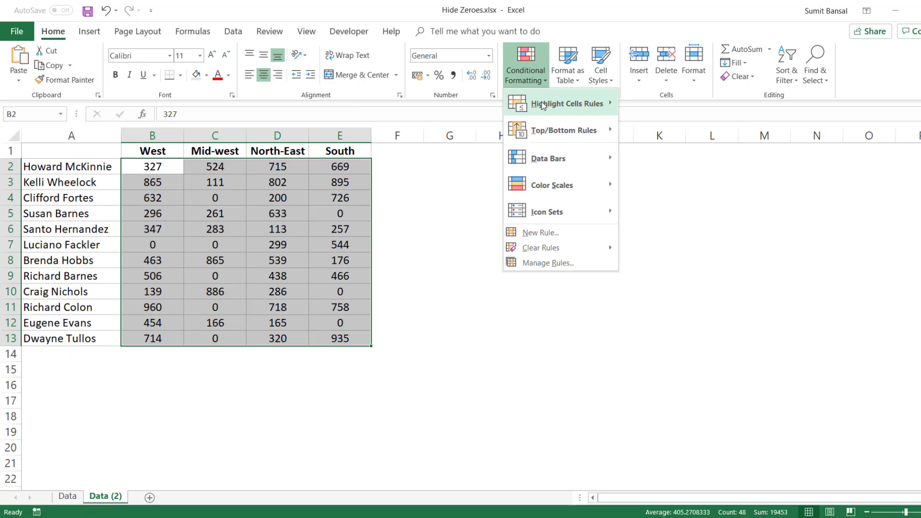
pyautogui.moveTo(543, 105)
pyautogui.click(647, 183)
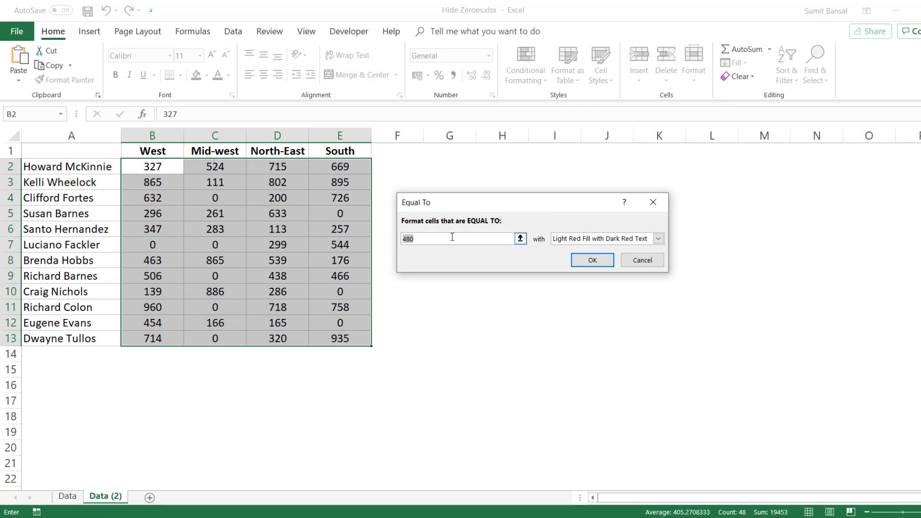
pyautogui.write('0')
# - Give the Equal To 0 rule a custom format with the number format code ;;; and apply it to the selected cells
pyautogui.click(658, 238)
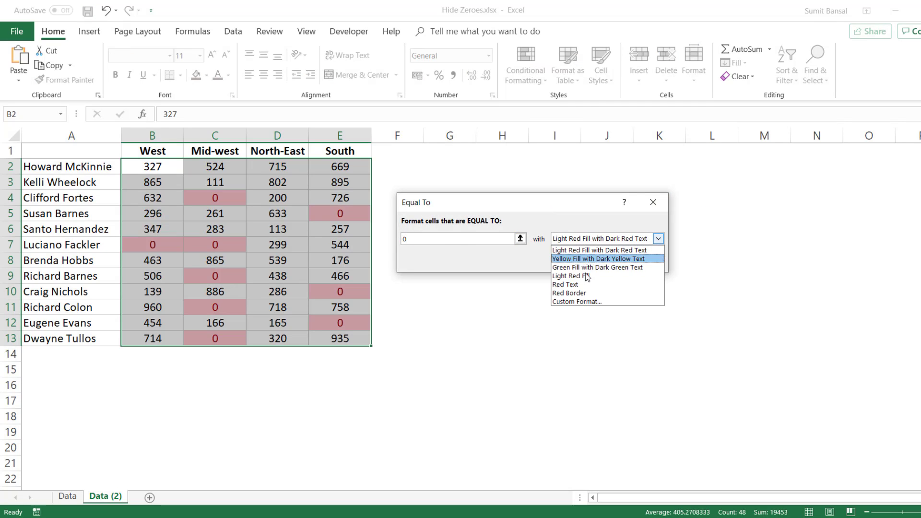
pyautogui.click(576, 302)
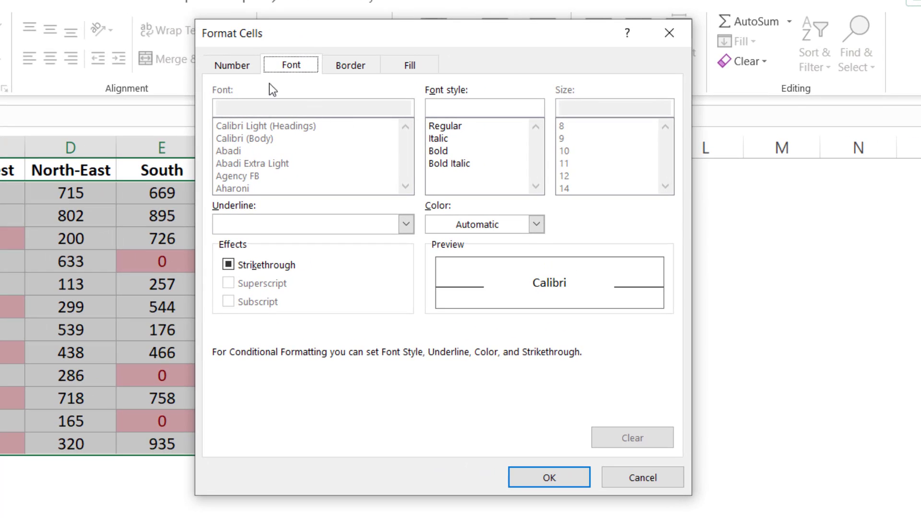
pyautogui.click(240, 67)
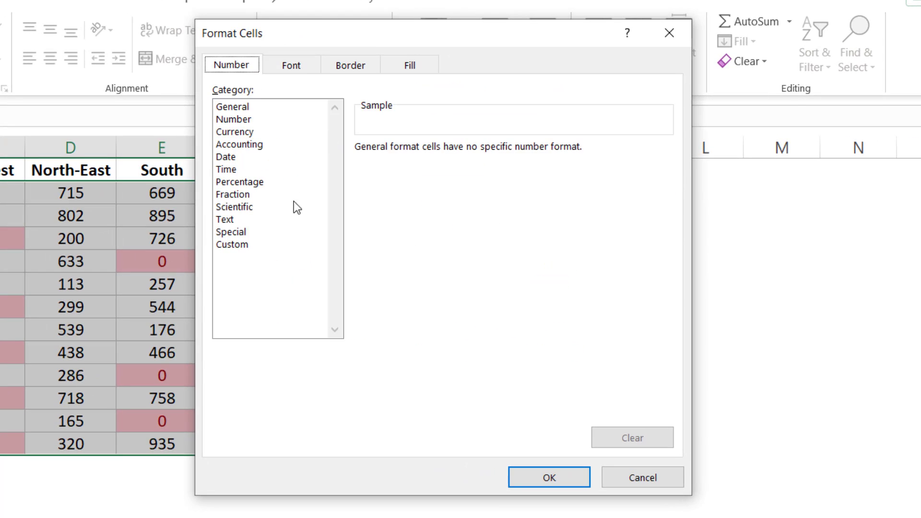
pyautogui.click(239, 246)
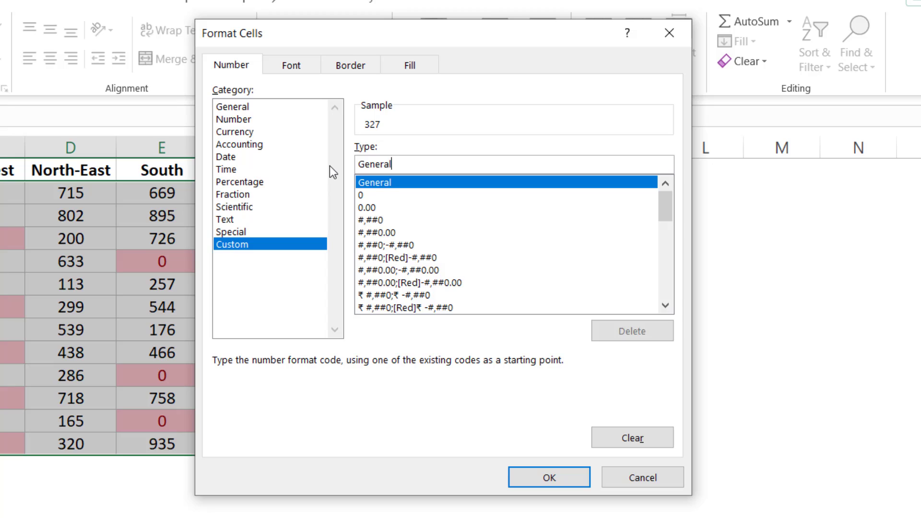
pyautogui.click(378, 165)
pyautogui.doubleClick(378, 165)
pyautogui.write(';;;')
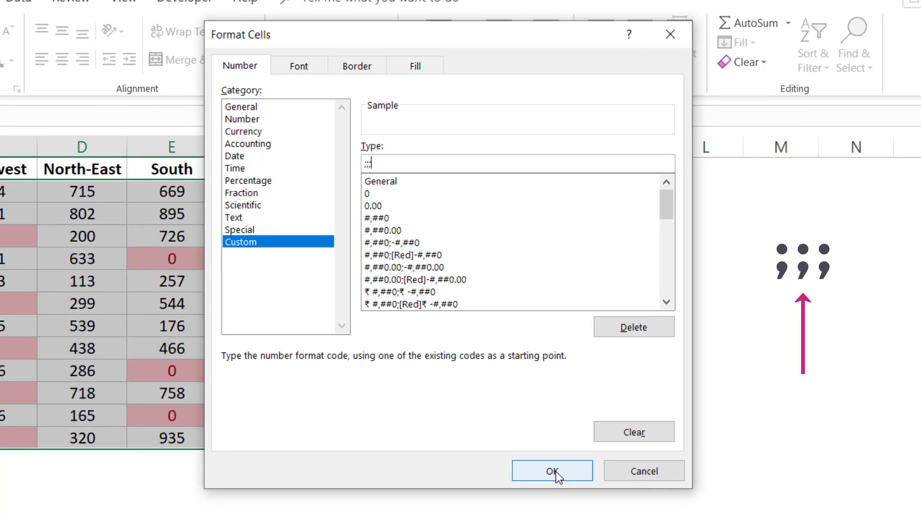
pyautogui.click(549, 478)
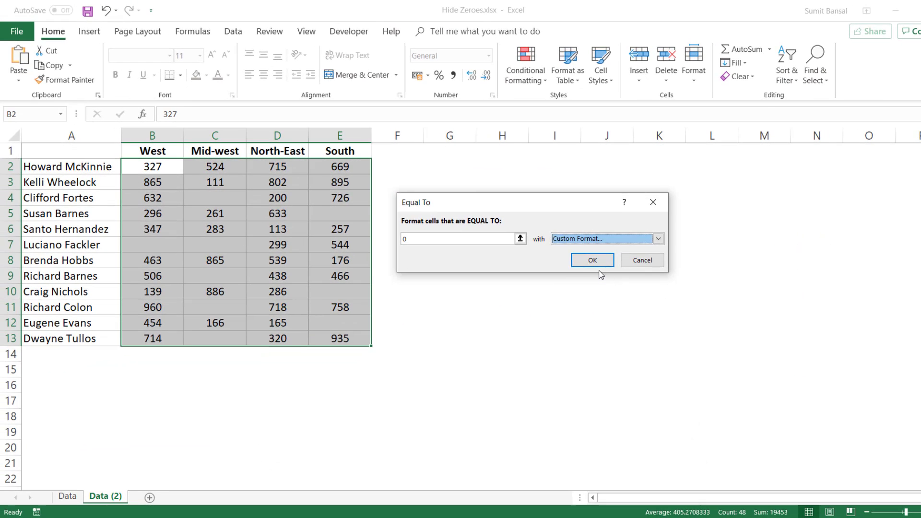
pyautogui.click(595, 262)
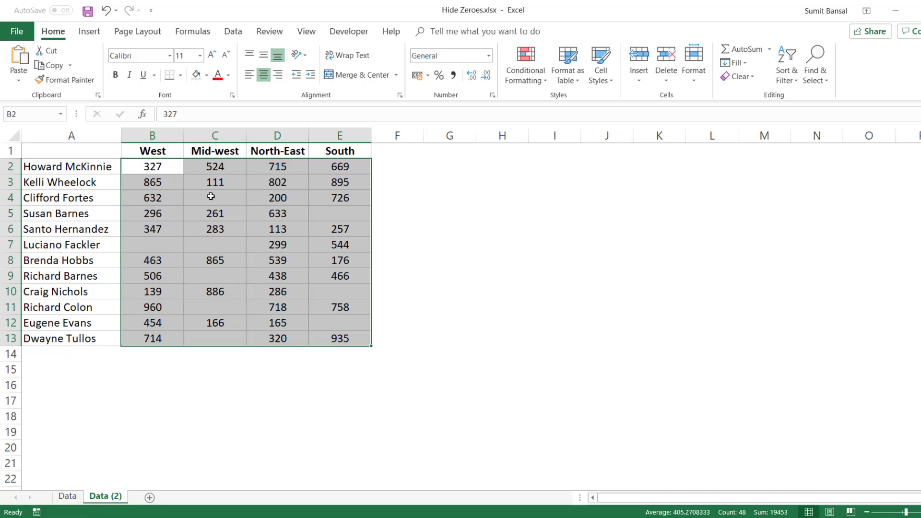
# - Enter the labels Positive, Negative, Zeroes and Text in cells G3 to G6
pyautogui.click(451, 180)
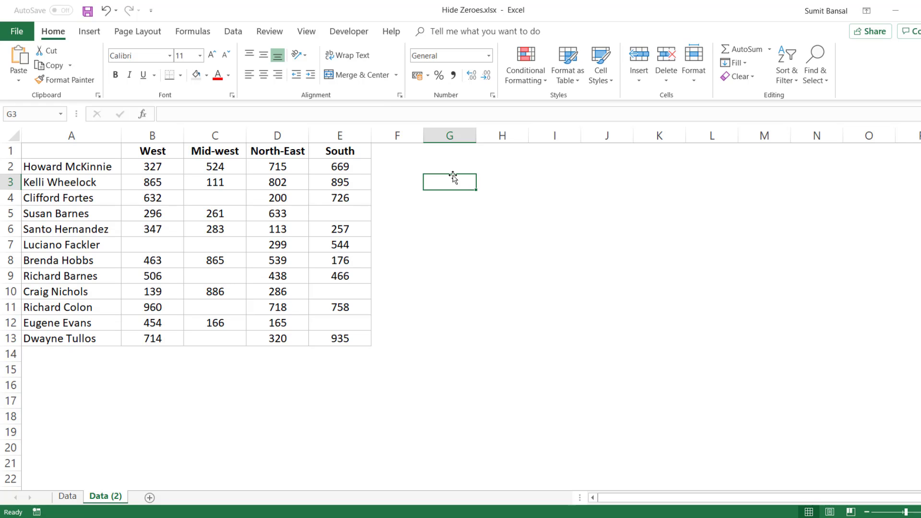
pyautogui.write('Positive')
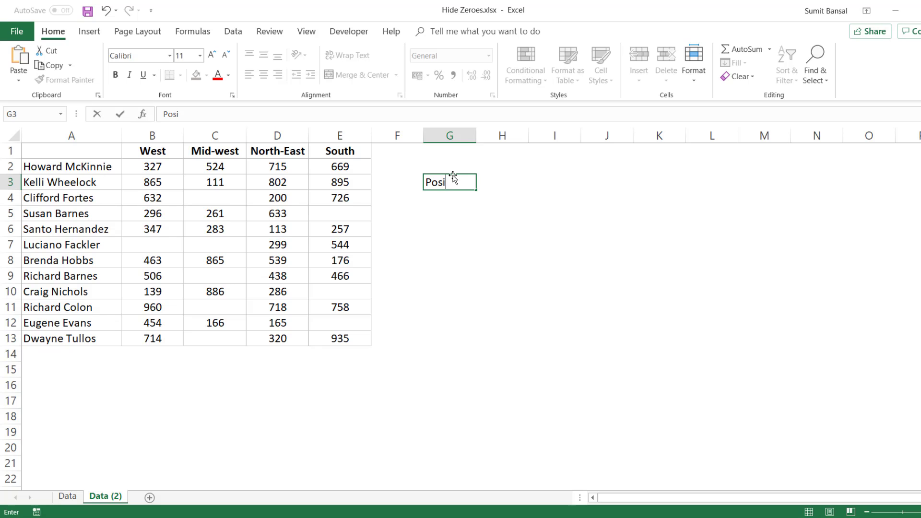
pyautogui.press('Return')
pyautogui.write('Negative')
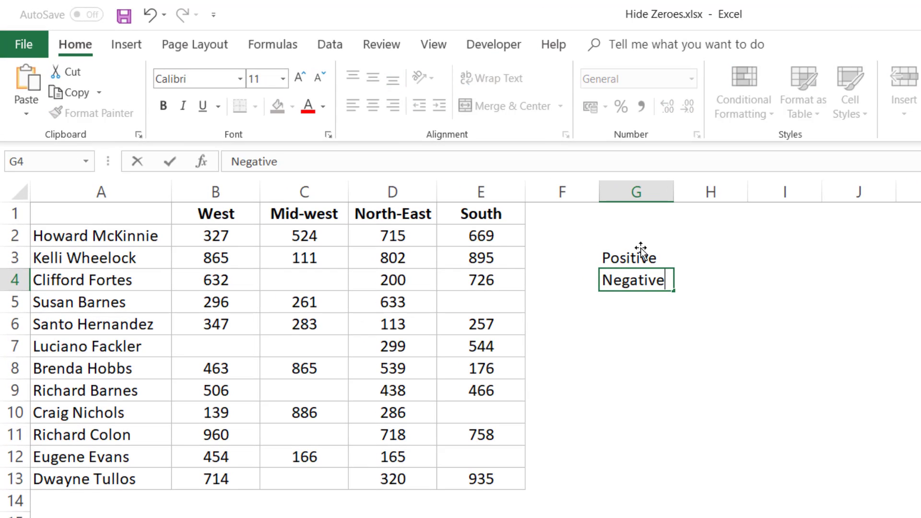
pyautogui.press('Return')
pyautogui.write('Zerie')
pyautogui.press('BackSpace')
pyautogui.press('BackSpace')
pyautogui.write('oes')
pyautogui.press('Return')
pyautogui.write('Text')
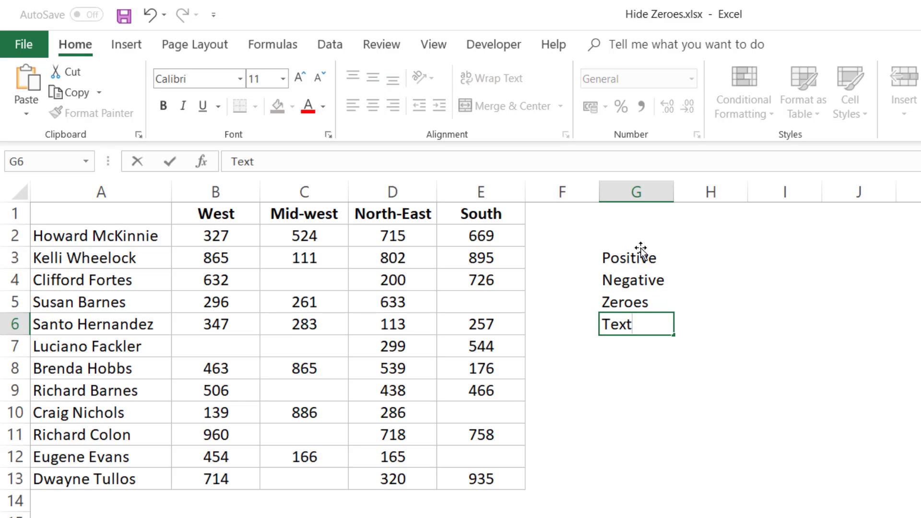
pyautogui.press('Return')
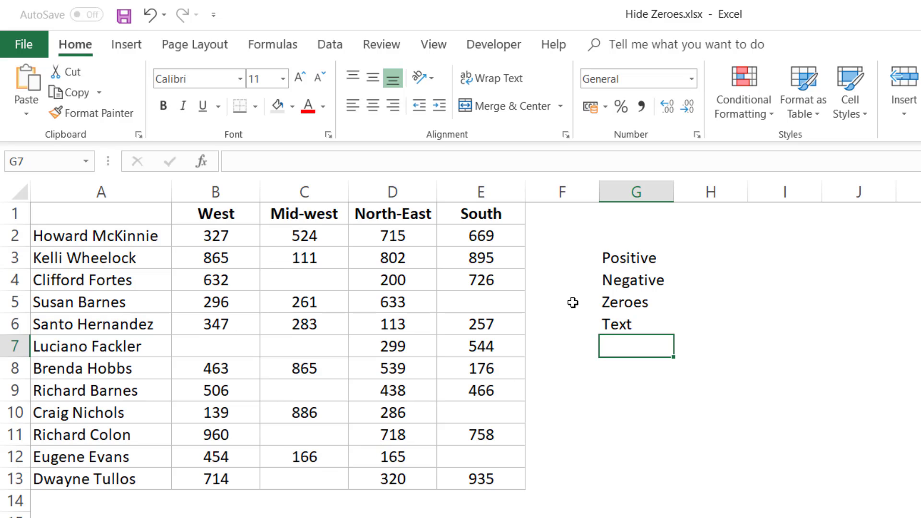
# - Remove the Cell Value = 0 conditional formatting rule from B2:E13
pyautogui.moveTo(238, 239); pyautogui.dragTo(446, 483)
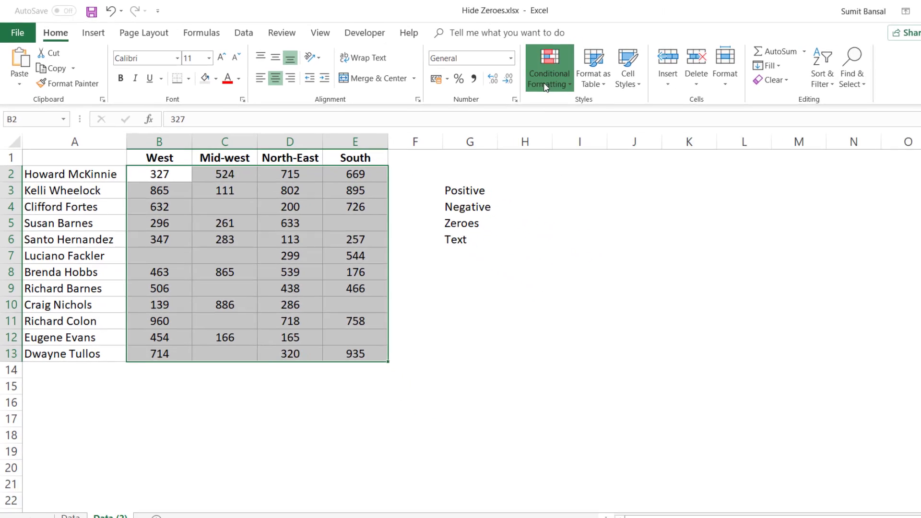
pyautogui.click(545, 86)
pyautogui.click(557, 276)
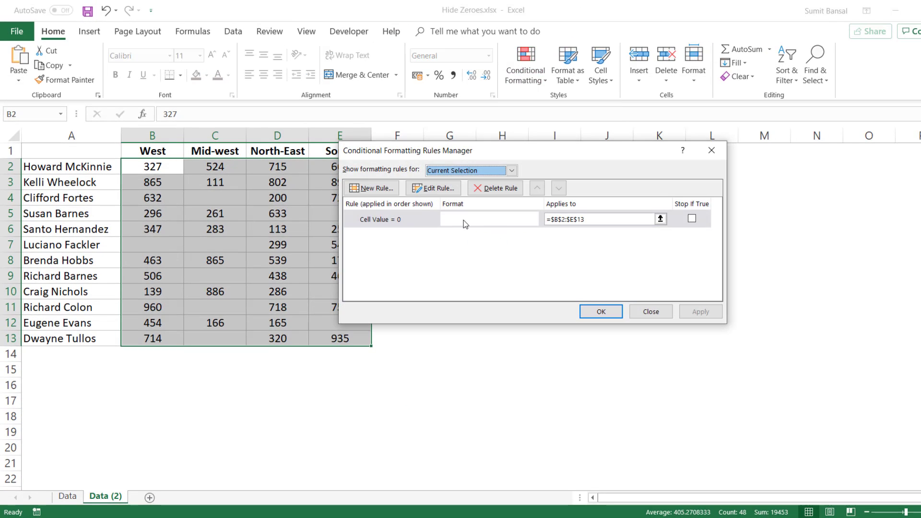
pyautogui.click(495, 188)
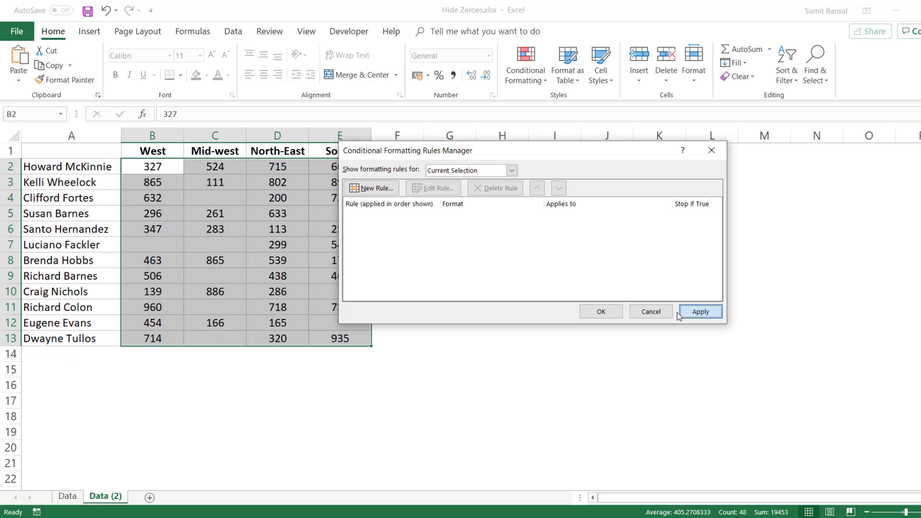
pyautogui.click(700, 312)
pyautogui.click(601, 312)
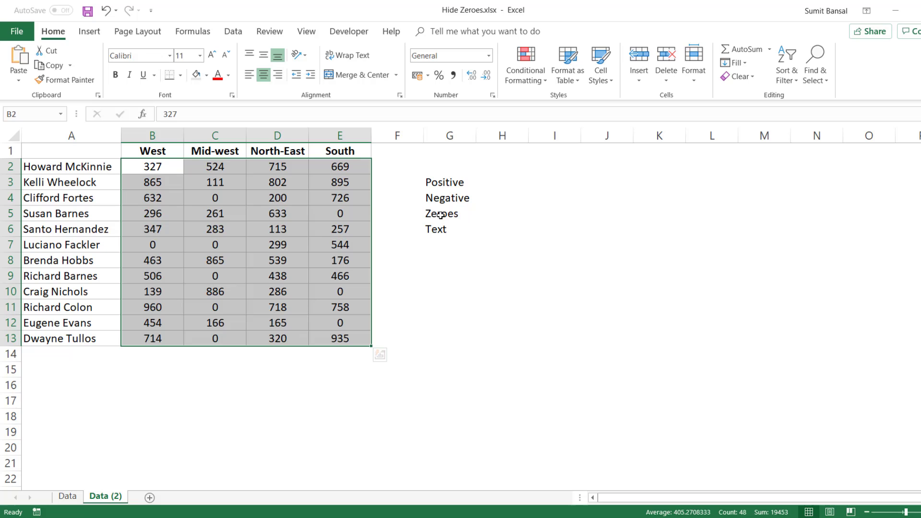
# - Write the number format code 0;-0;;@ in cell I3
pyautogui.click(538, 183)
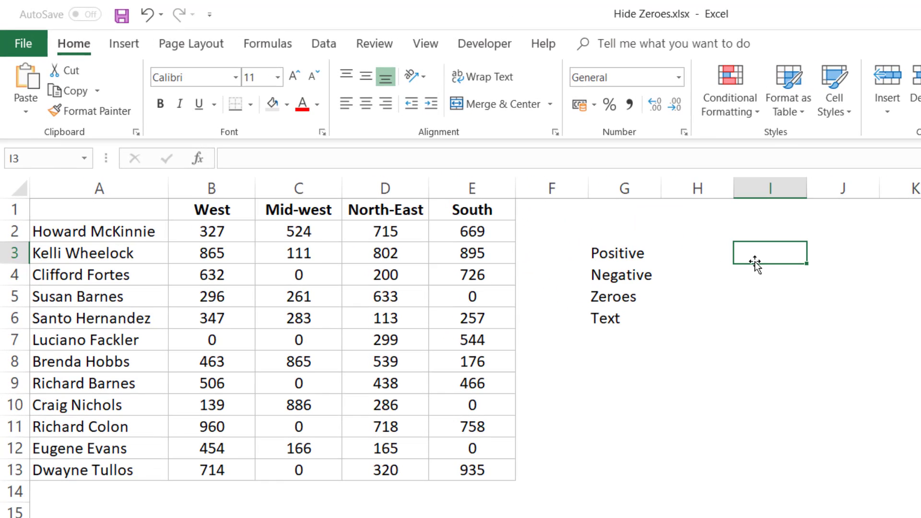
pyautogui.write('0')
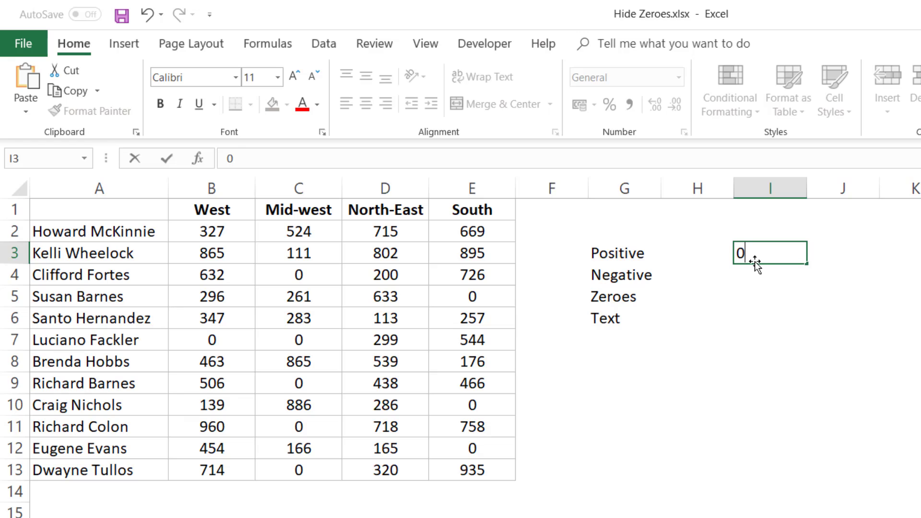
pyautogui.write(';')
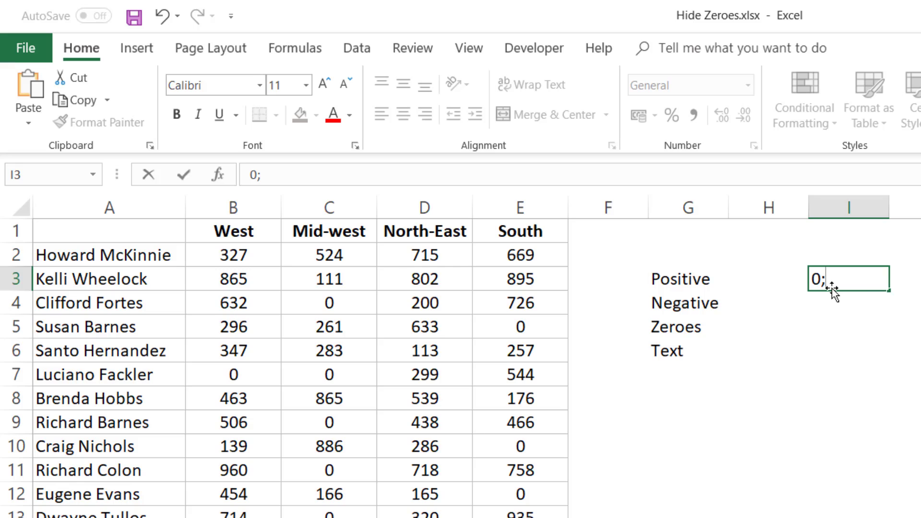
pyautogui.write('-0;;@')
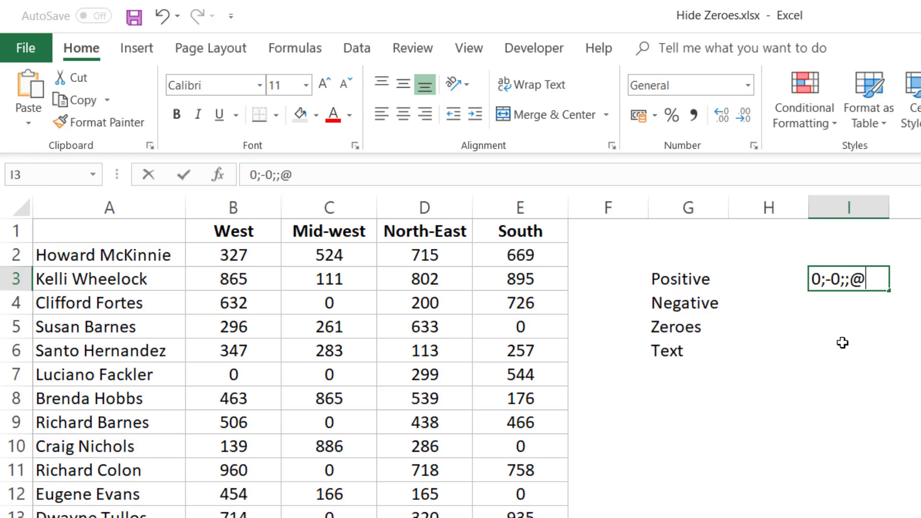
# - Copy the whole format code text from cell I3 and select the range B2:E13
pyautogui.hotkey('shift', 'Left')
pyautogui.hotkey('shift', 'Left')
pyautogui.hotkey('shift', 'Left')
pyautogui.hotkey('shift', 'Left')
pyautogui.hotkey('shift', 'Left')
pyautogui.hotkey('shift', 'Left')
pyautogui.hotkey('shift', 'Left')
pyautogui.hotkey('ctrl', 'c')
pyautogui.press('Escape')
pyautogui.moveTo(234, 255); pyautogui.dragTo(453, 476)
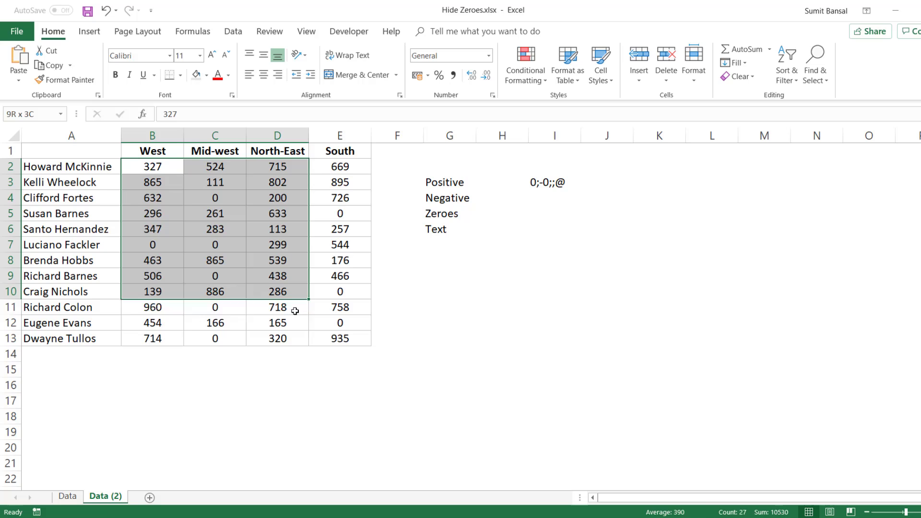
pyautogui.moveTo(295, 311); pyautogui.dragTo(339, 341)
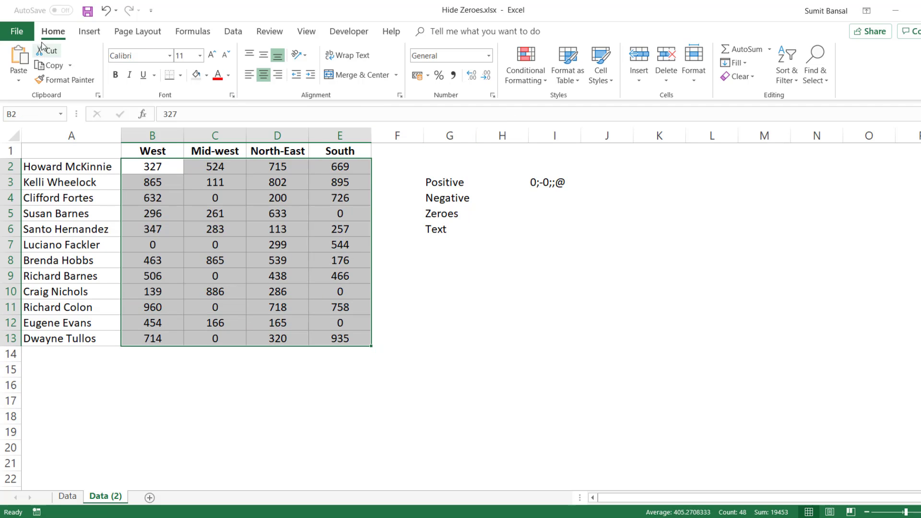
pyautogui.click(694, 81)
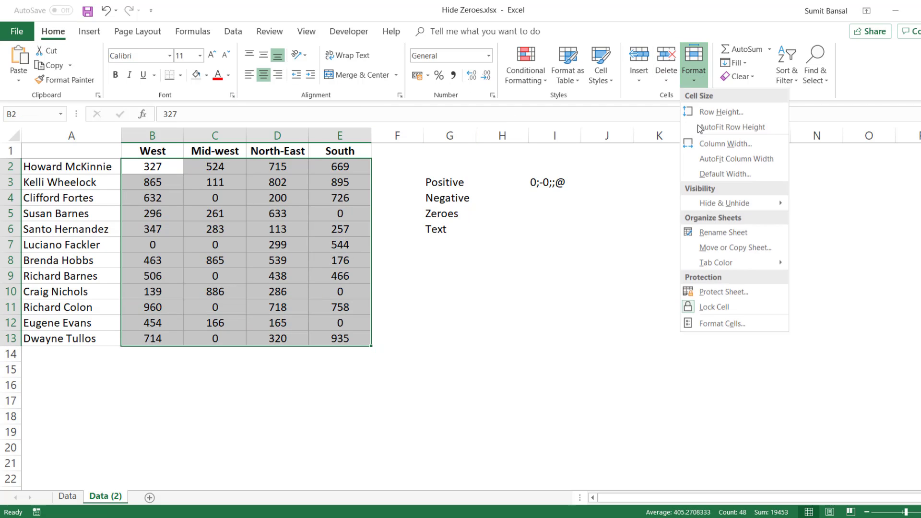
pyautogui.click(721, 321)
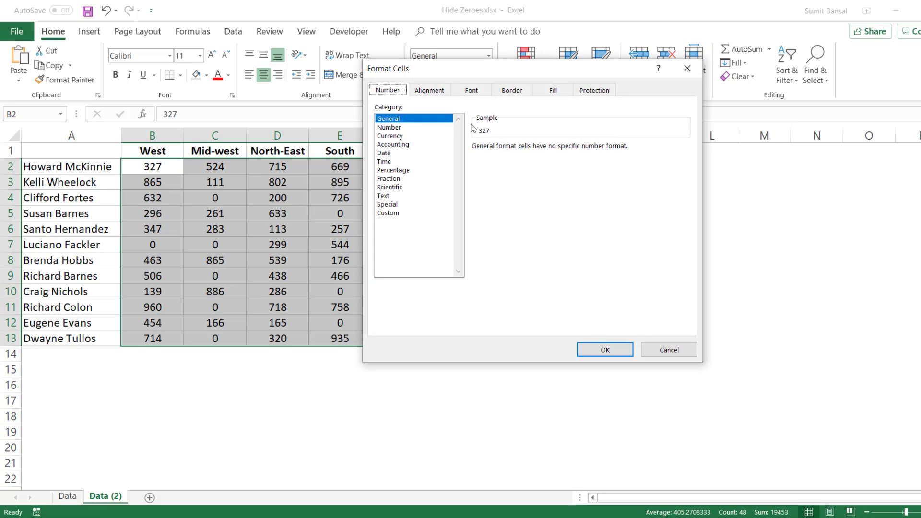
pyautogui.moveTo(454, 73); pyautogui.dragTo(421, 125)
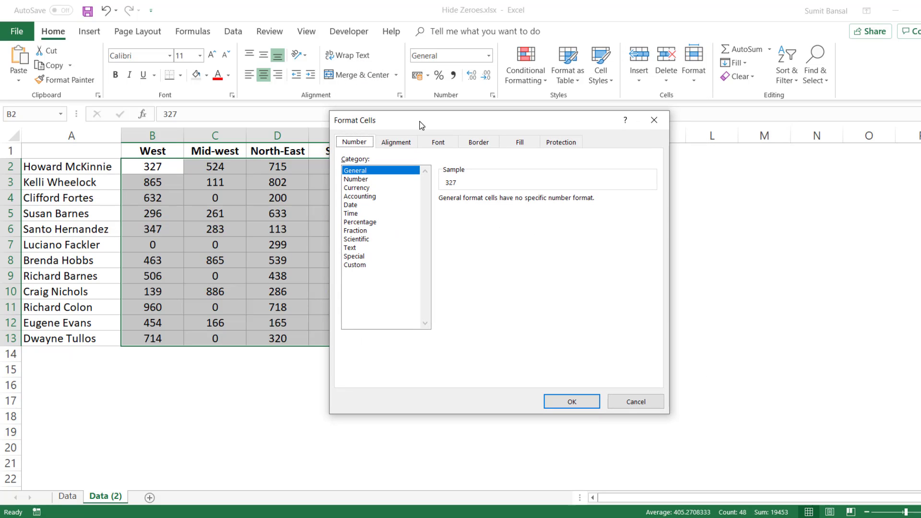
pyautogui.click(654, 120)
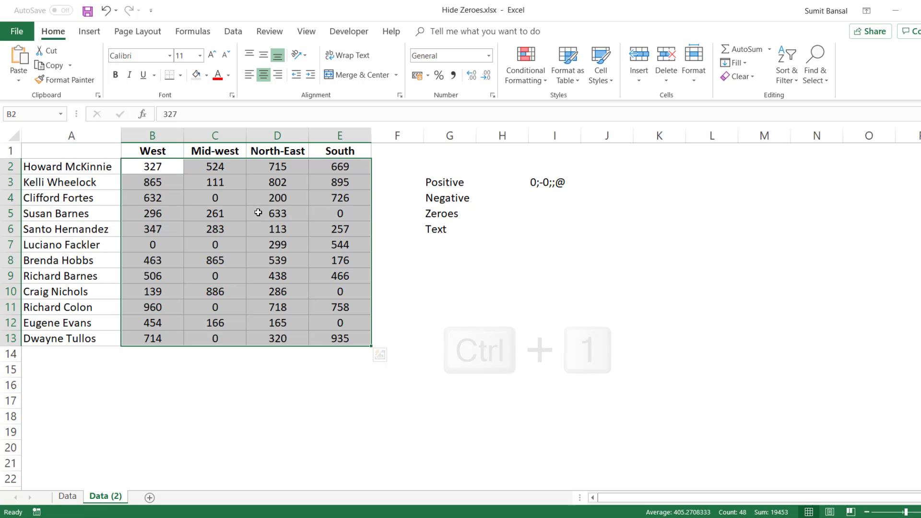
# - Apply the custom number format 0;-0;;@ to B2:E13, replacing the General code with the copied one
pyautogui.hotkey('ctrl', '1')
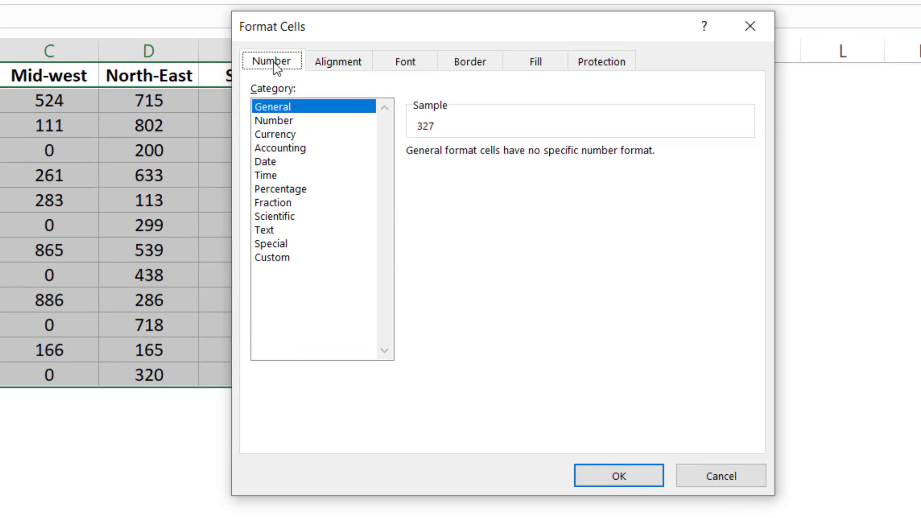
pyautogui.click(274, 258)
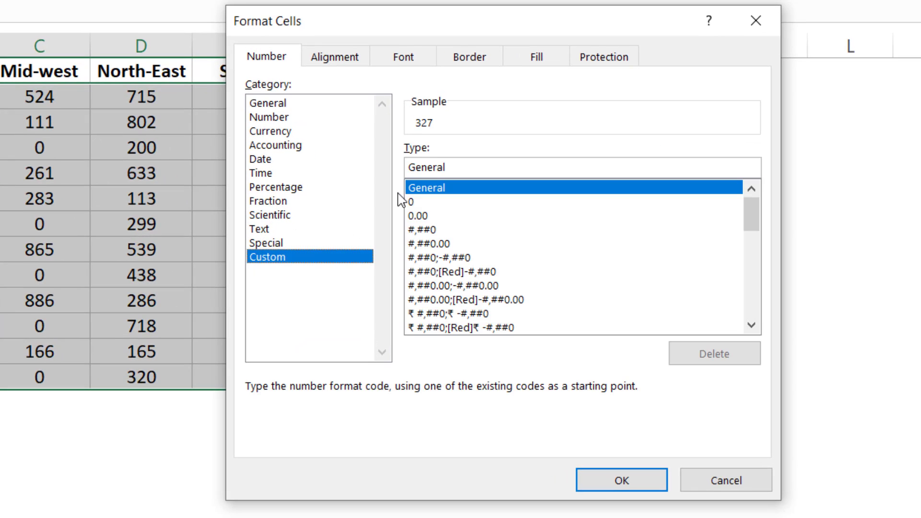
pyautogui.doubleClick(456, 165)
pyautogui.press('BackSpace')
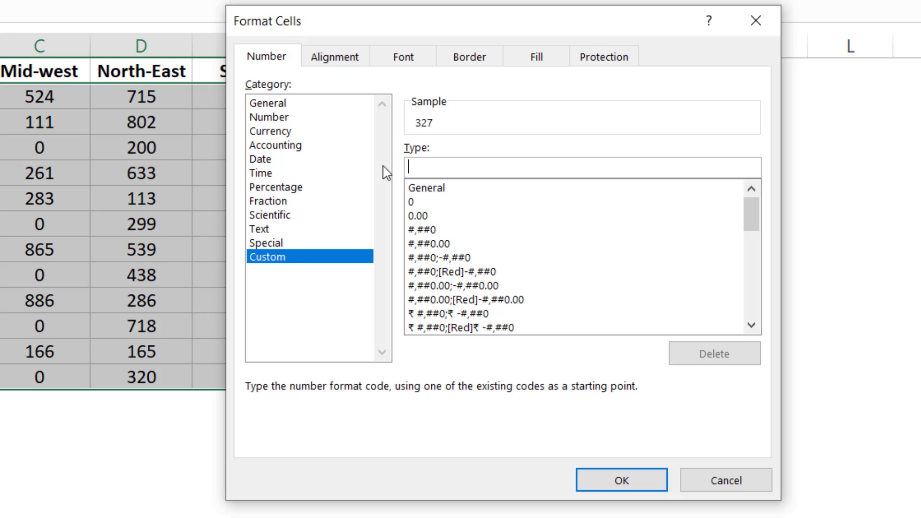
pyautogui.hotkey('ctrl', 'v')
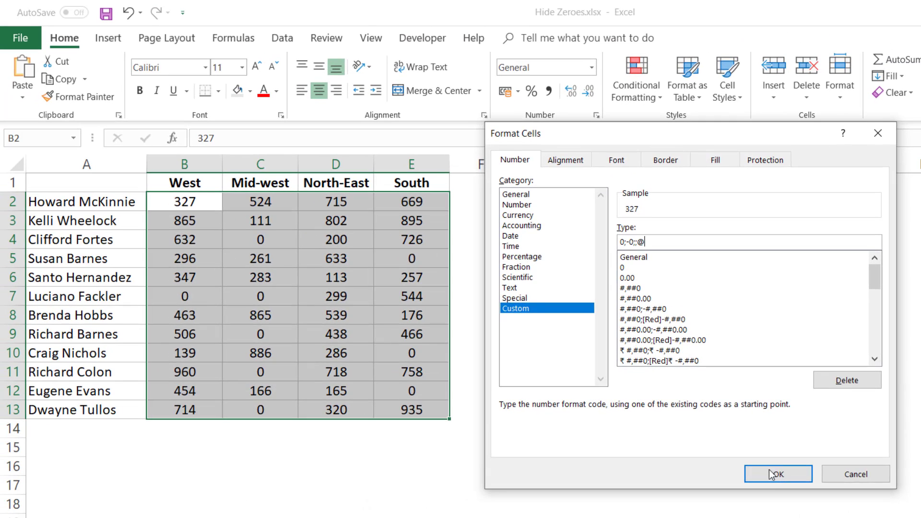
pyautogui.click(623, 481)
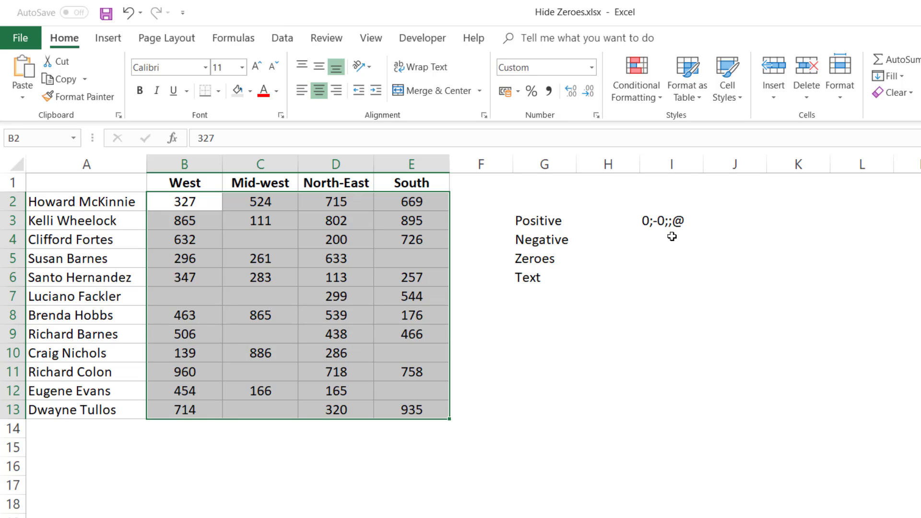
# - Inspect the underlying value of cell C4 in the formula bar without changing it
pyautogui.click(277, 236)
pyautogui.click(203, 138)
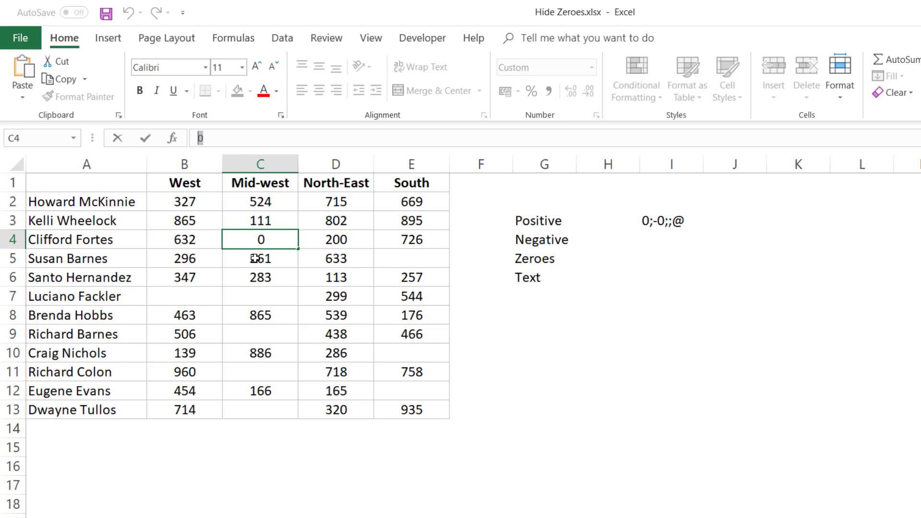
pyautogui.press('Escape')
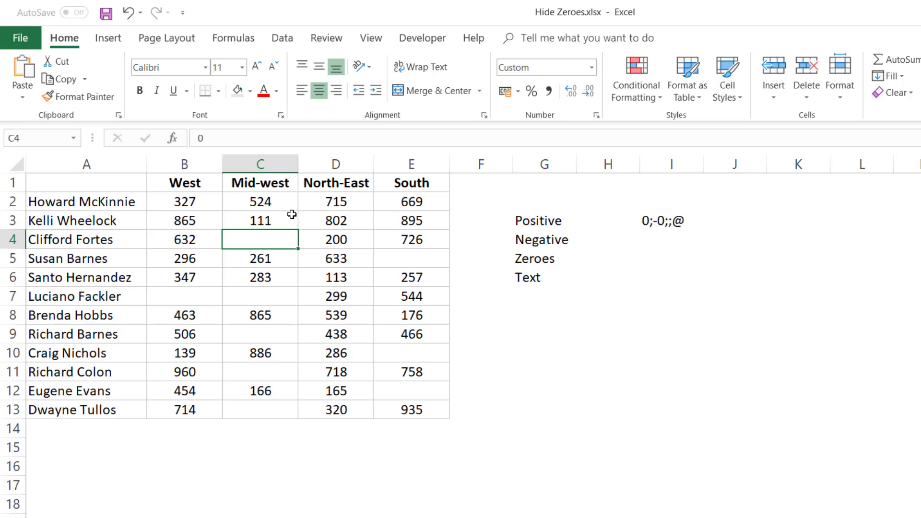
# - Reset the number format of B2:E13 to General, replacing the custom code
pyautogui.moveTo(180, 205); pyautogui.dragTo(403, 409)
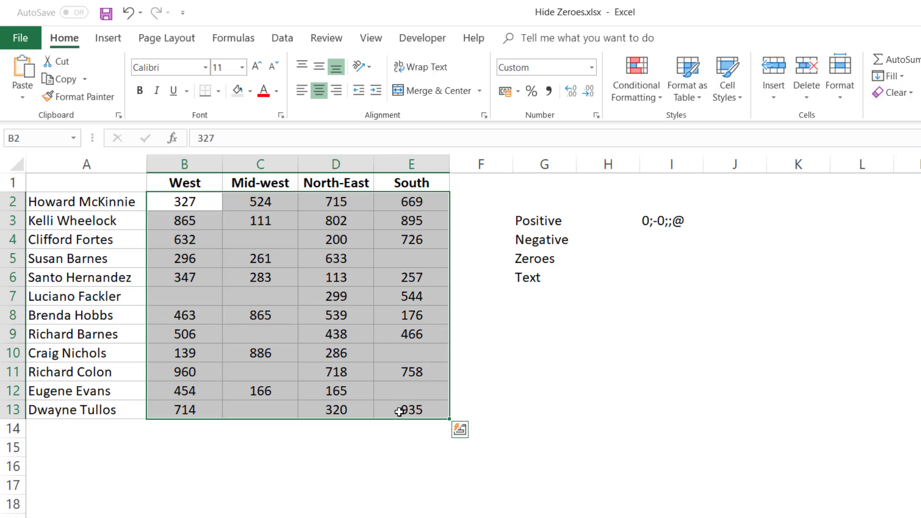
pyautogui.hotkey('ctrl', '1')
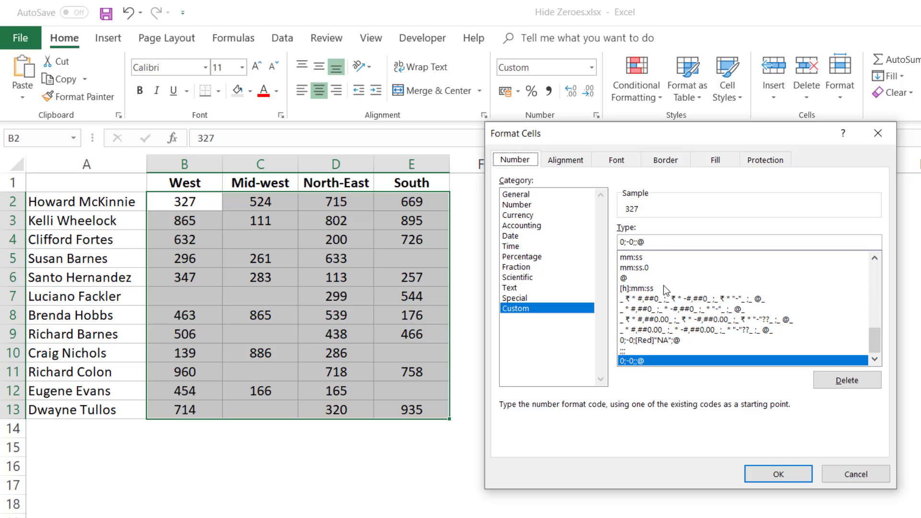
pyautogui.scroll(10, 664, 286)
pyautogui.click(671, 257)
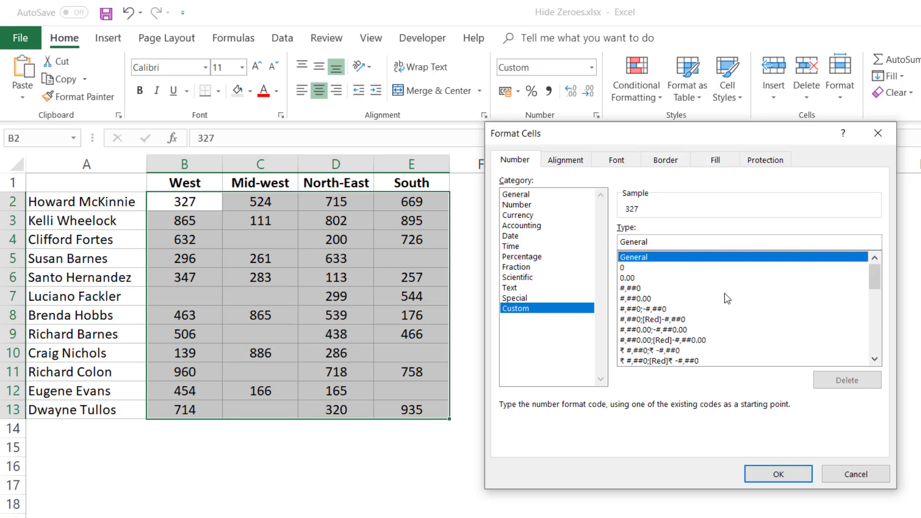
pyautogui.click(756, 480)
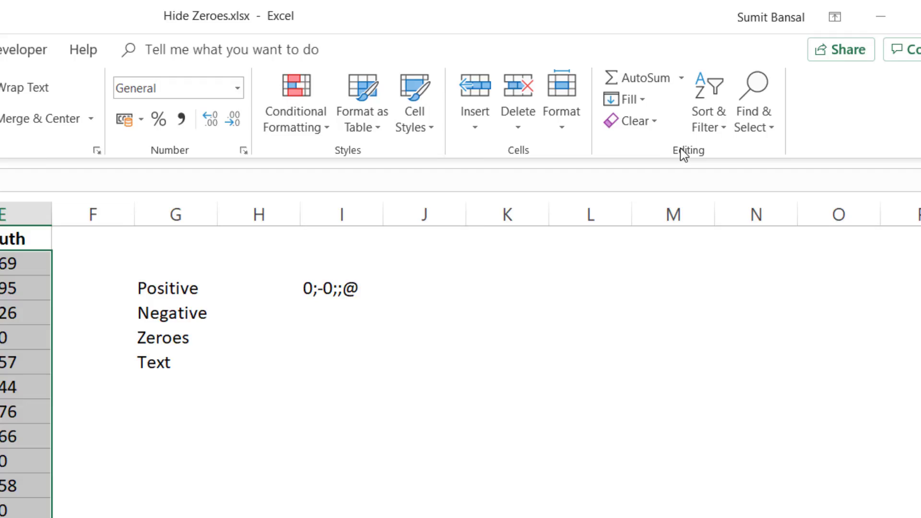
# - Open Find and Replace for the selected B2:E13 range and set 0 as the search value with an empty replacement
pyautogui.click(701, 175)
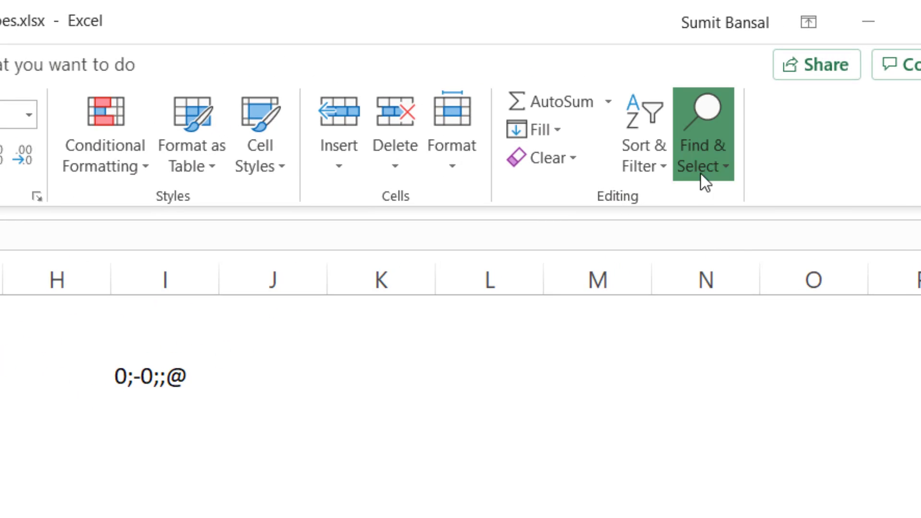
pyautogui.click(747, 236)
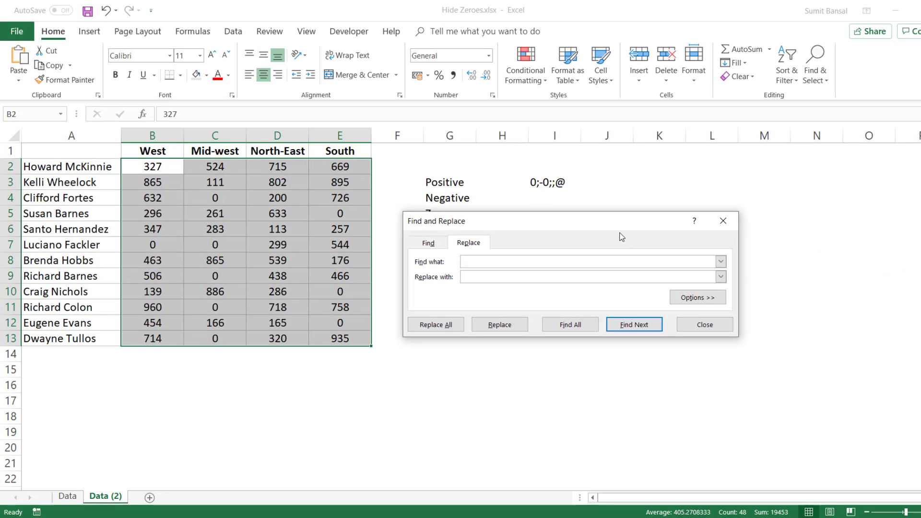
pyautogui.moveTo(606, 224); pyautogui.dragTo(553, 252)
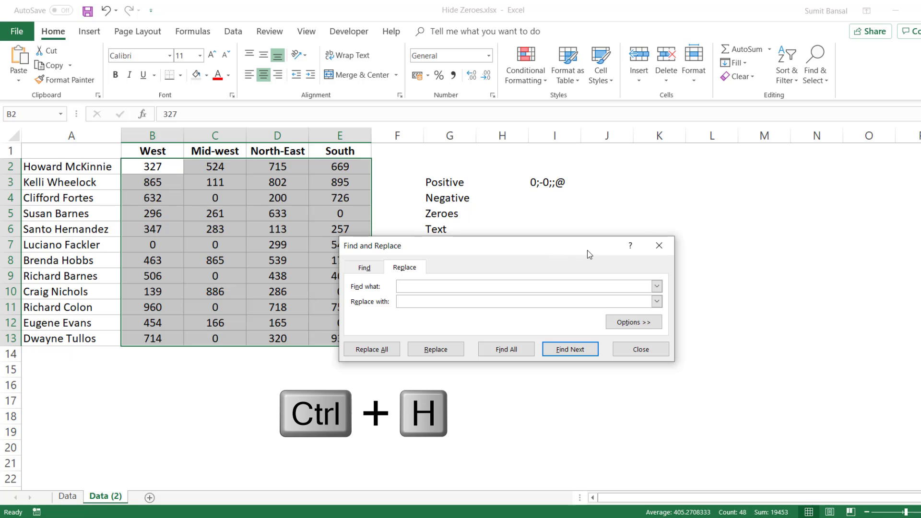
pyautogui.moveTo(477, 247); pyautogui.dragTo(427, 247)
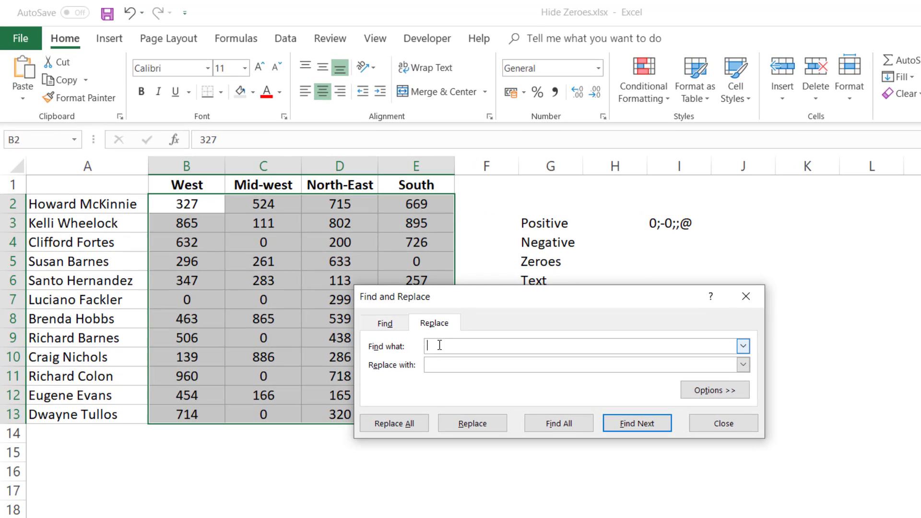
pyautogui.write('0')
pyautogui.click(444, 364)
pyautogui.moveTo(530, 302); pyautogui.dragTo(680, 198)
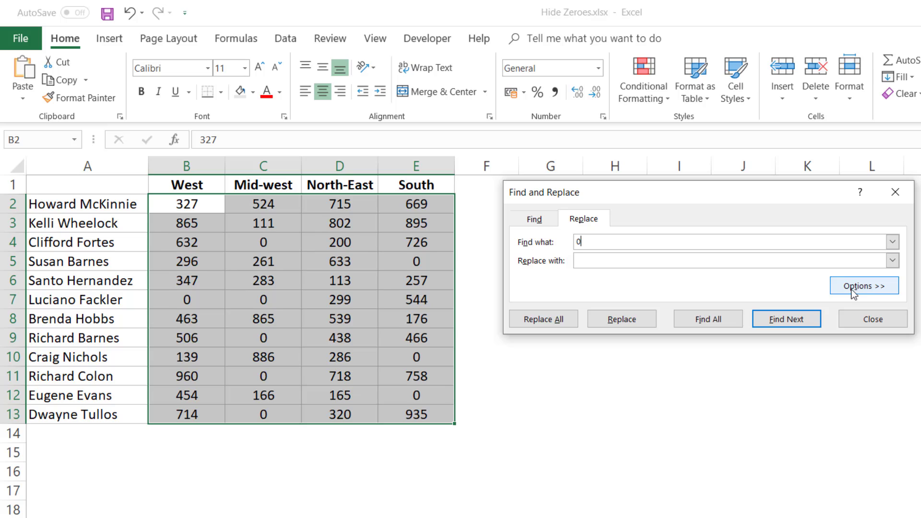
# - Restrict the search to entire cell contents and replace all zeros in B2:E13 with nothing
pyautogui.click(868, 288)
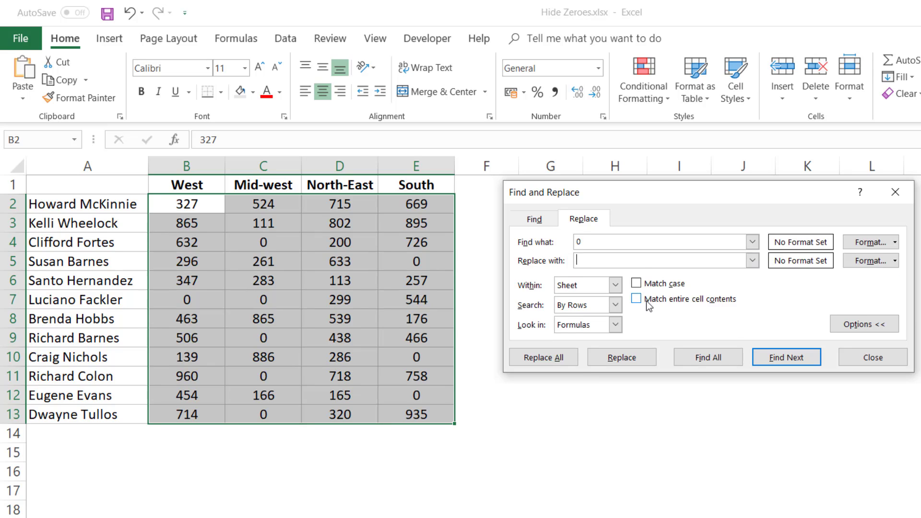
pyautogui.click(664, 300)
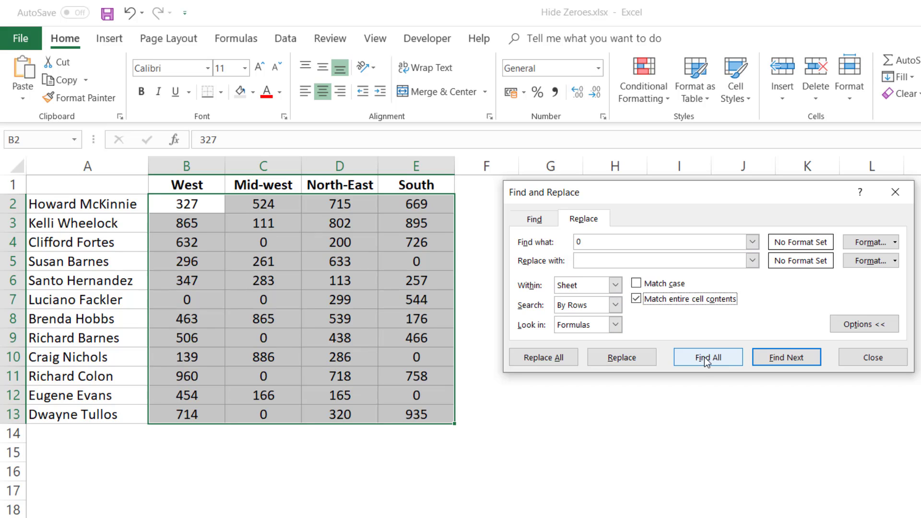
pyautogui.click(553, 358)
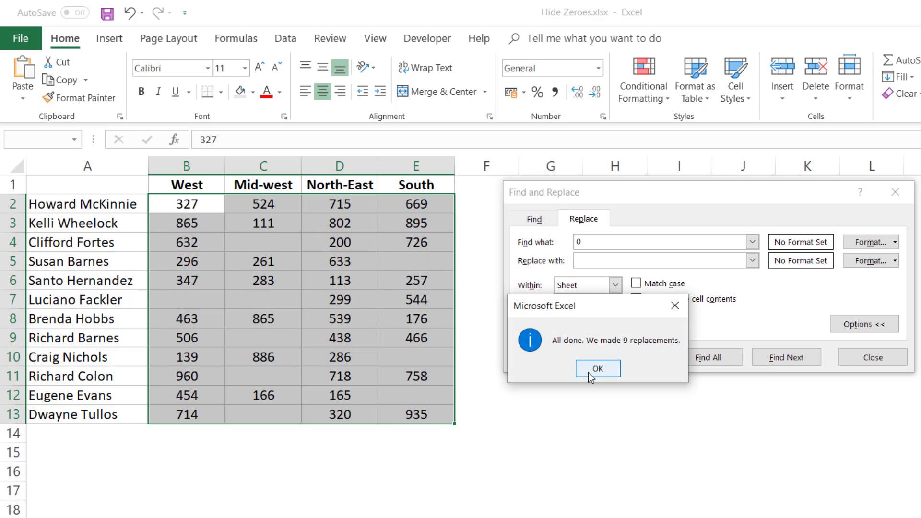
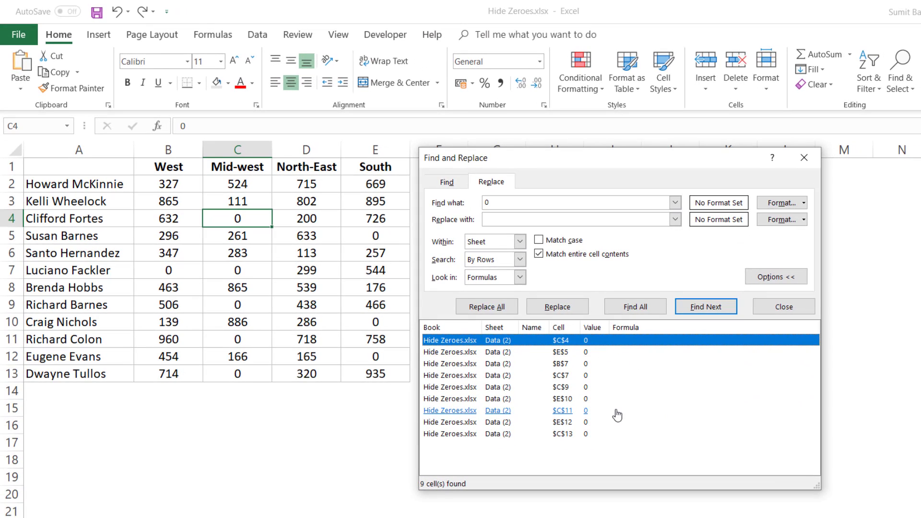
# - Select all the found zero cells in the results and give them a light blue fill
pyautogui.hotkey('ctrl', 'a')
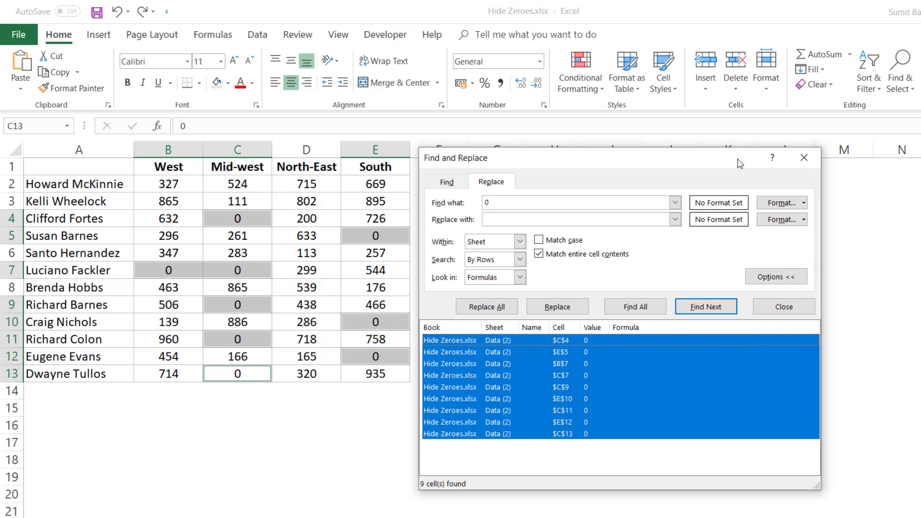
pyautogui.moveTo(741, 158); pyautogui.dragTo(811, 156)
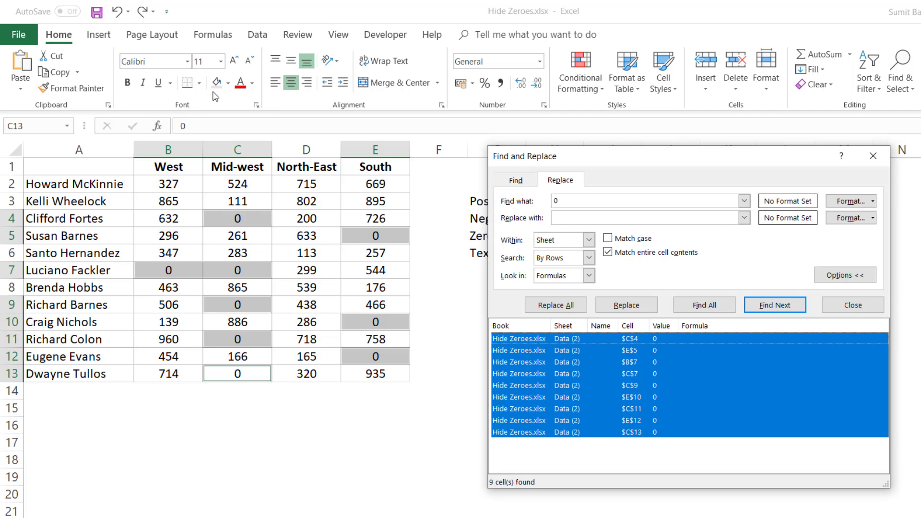
pyautogui.click(229, 83)
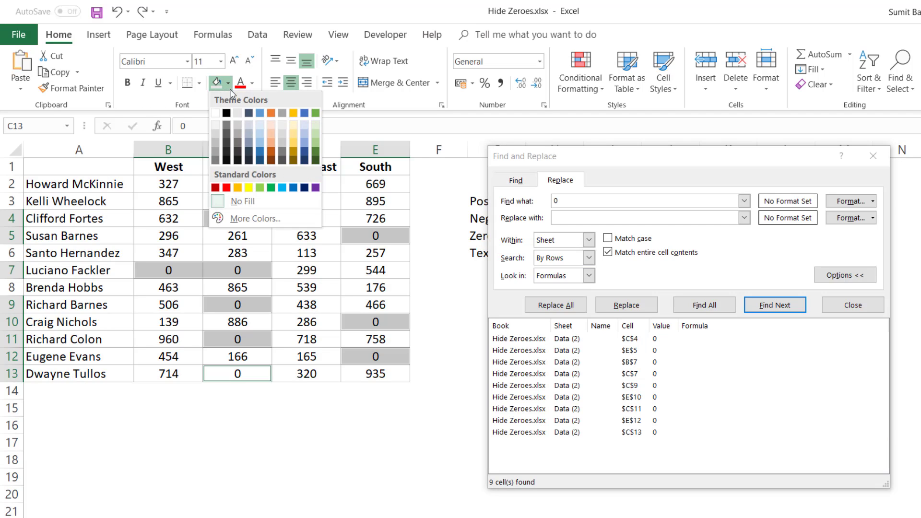
pyautogui.click(260, 142)
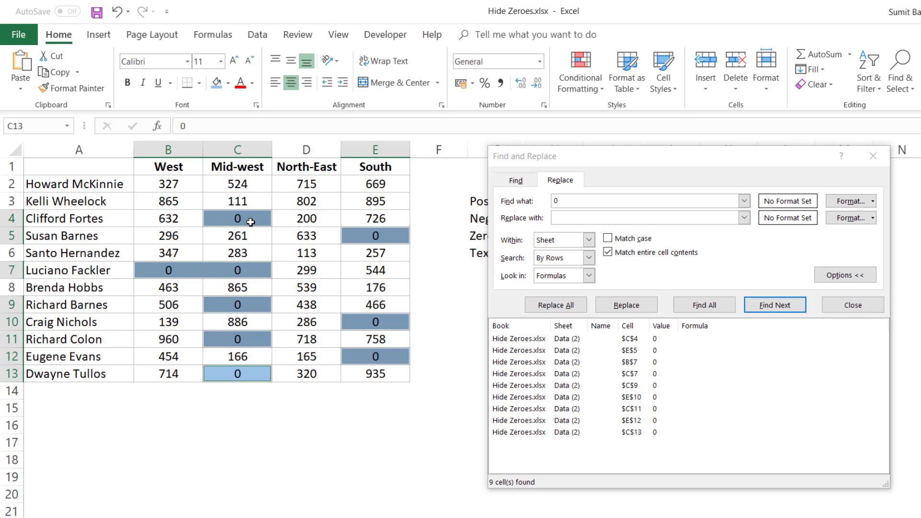
# - Enter NA in all the selected blue cells at once, and clear the contents of those cells
pyautogui.write('NA')
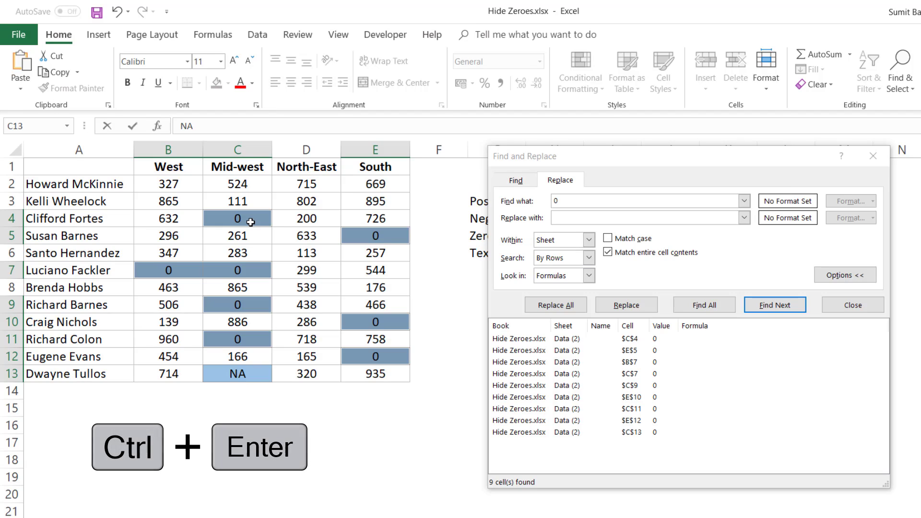
pyautogui.hotkey('ctrl', 'Return')
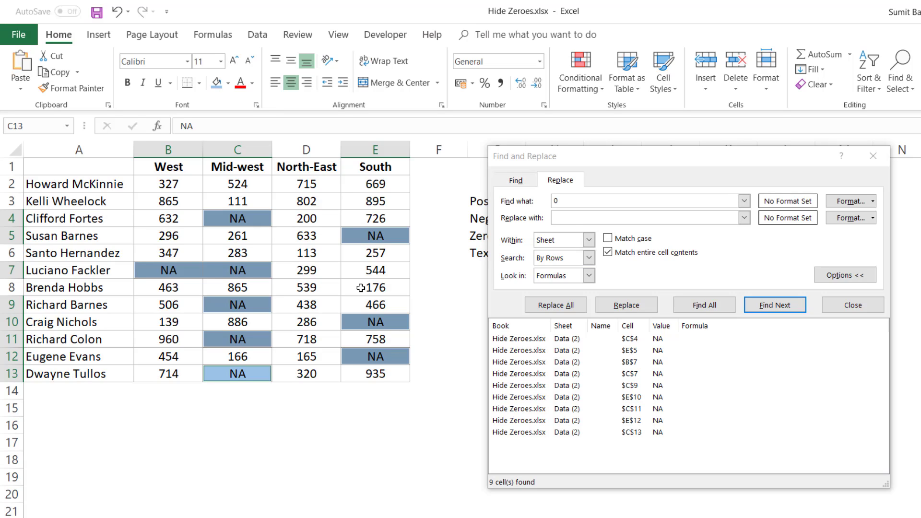
pyautogui.press('Delete')
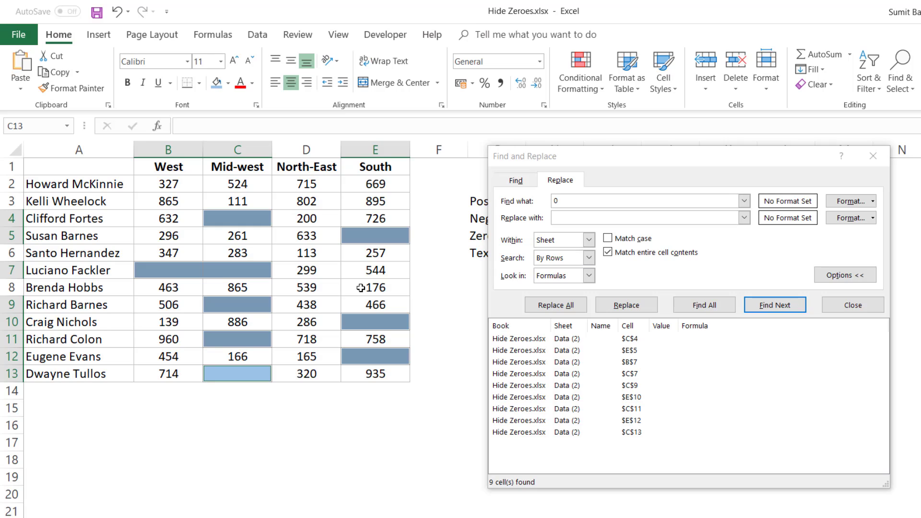